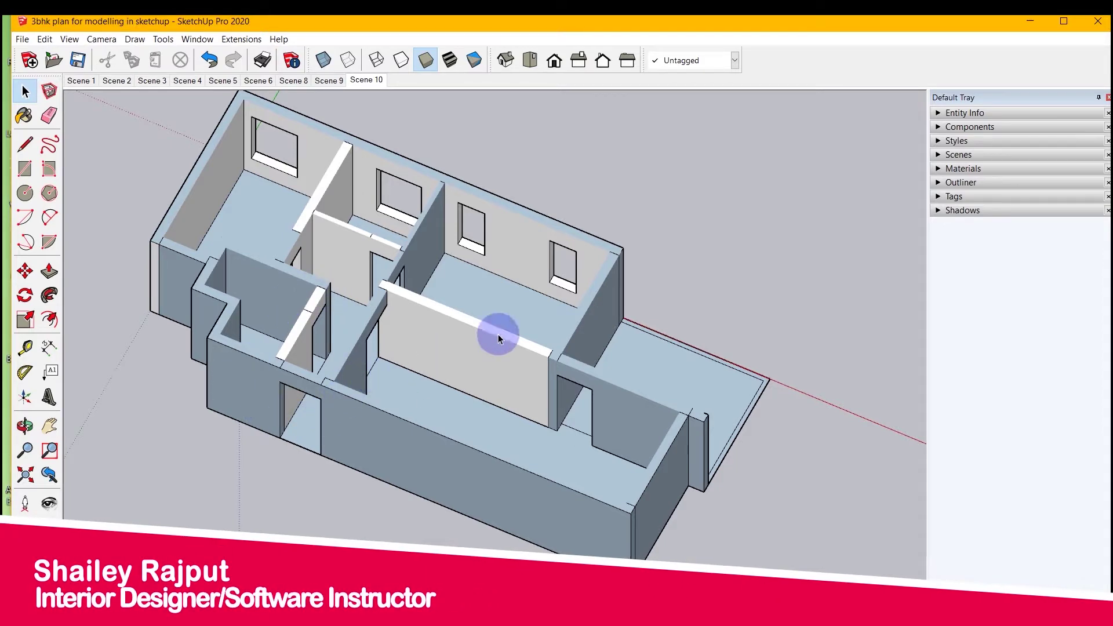
Orbit the house model to a new viewing angle
scroll(306, 316, "up", 2)
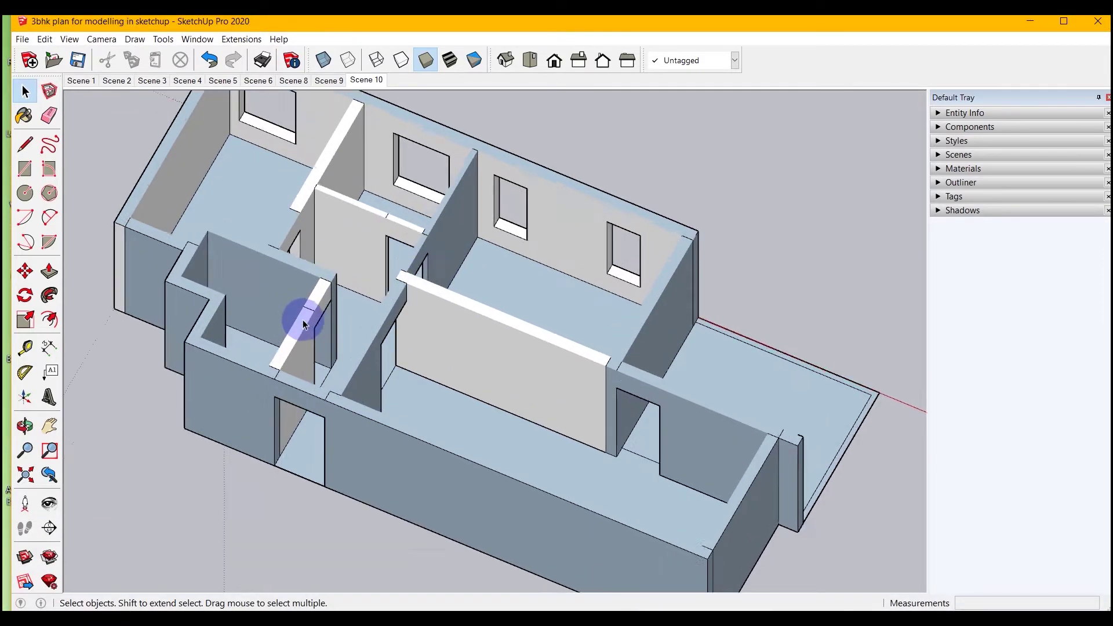
scroll(315, 297, "up", 2)
scroll(328, 304, "up", 2)
mouse_move(328, 303)
middle_mouse_down()
mouse_move(538, 323)
mouse_move(742, 261)
mouse_move(435, 232)
middle_mouse_up()
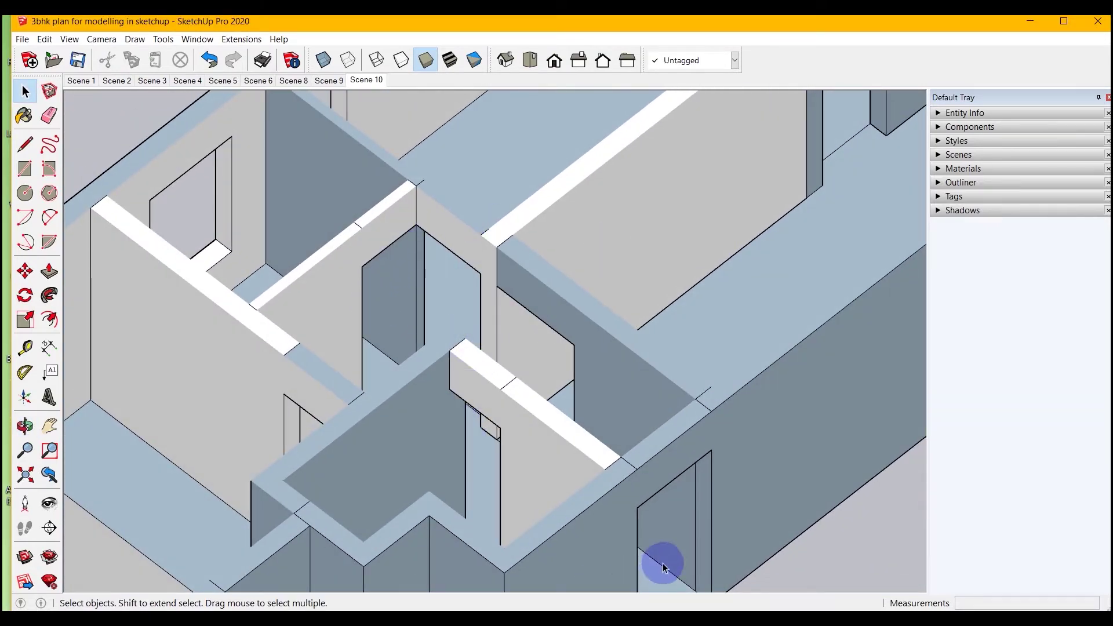
scroll(497, 243, "down", 2)
scroll(497, 244, "down", 2)
mouse_move(578, 422)
middle_mouse_down()
mouse_move(207, 429)
mouse_move(146, 415)
middle_mouse_up()
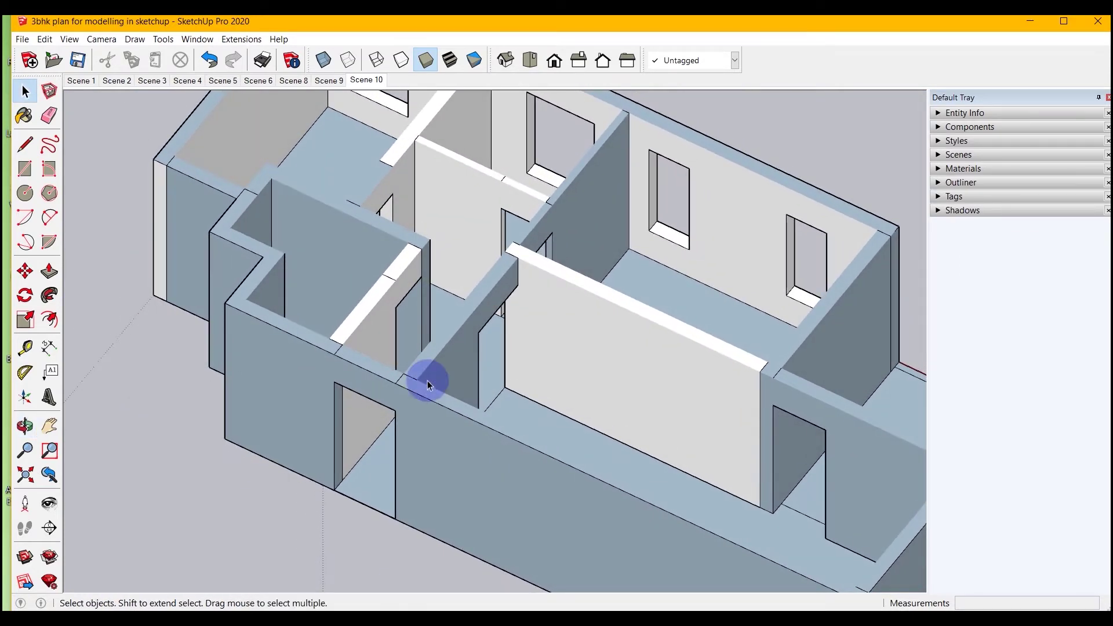
Search the 3D Warehouse for 'door'
left_click(30, 557)
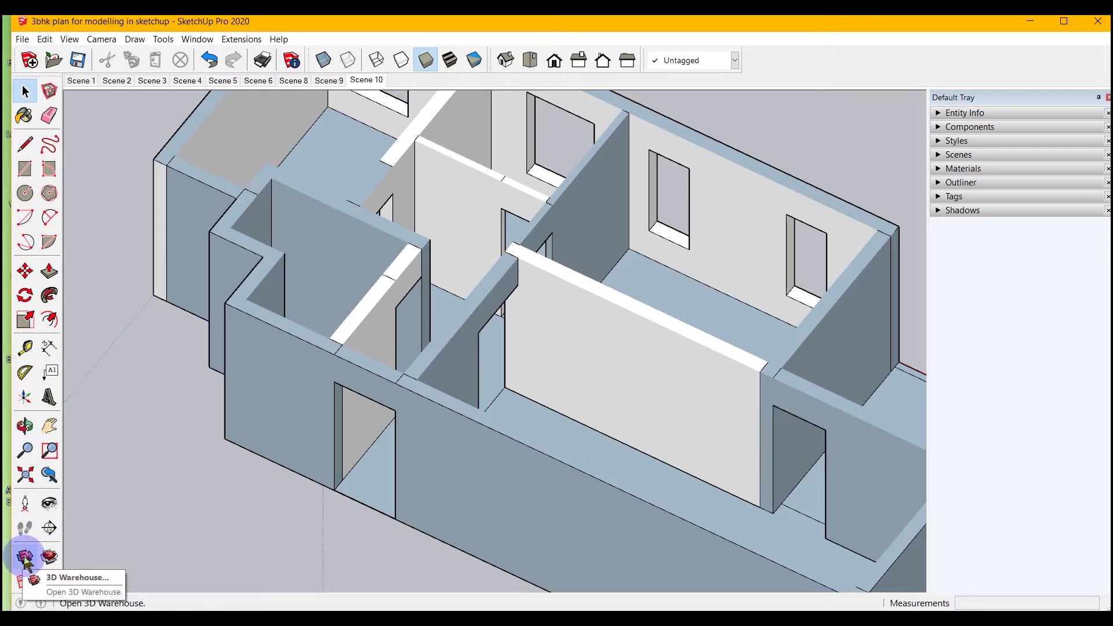
left_click(26, 557)
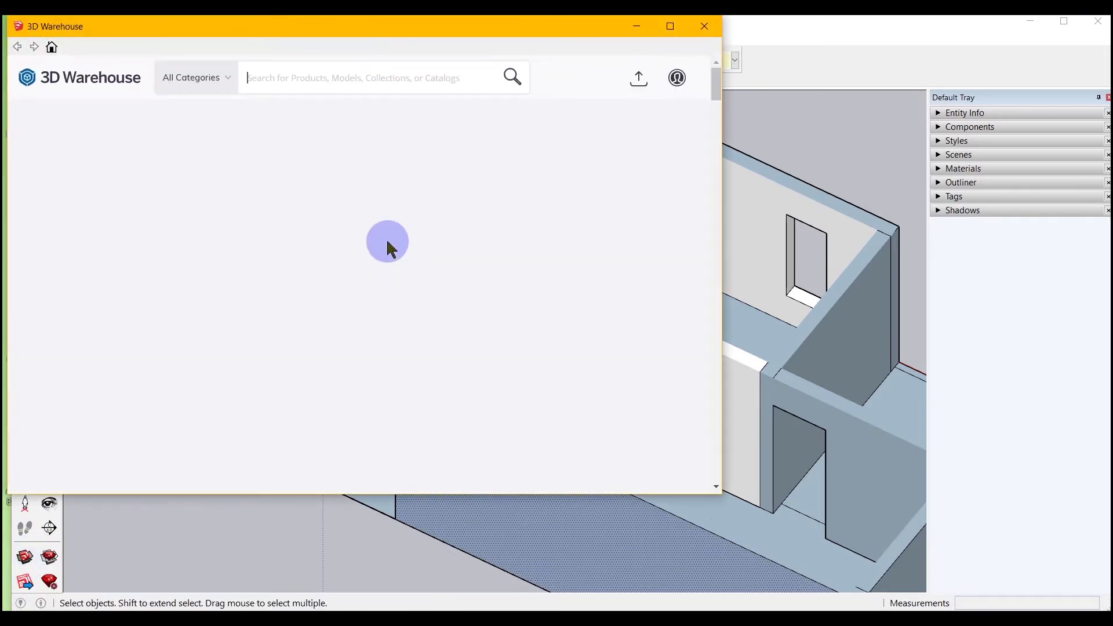
type("d")
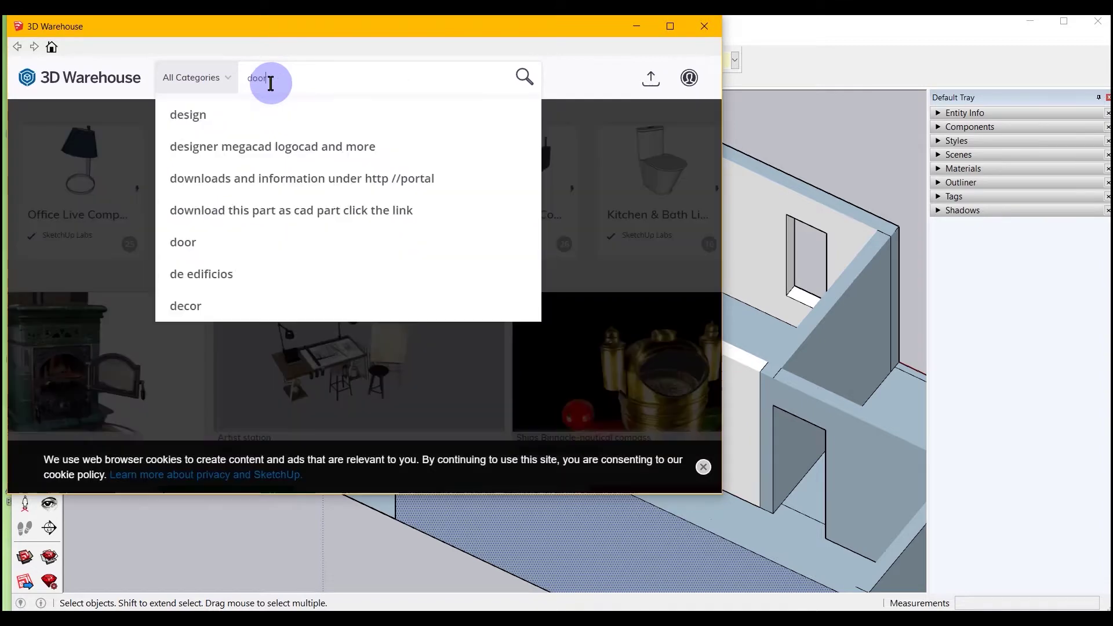
type("oor")
left_click(183, 145)
Browse the door results, view one door model's details, then close the 3D Warehouse
scroll(361, 211, "down", 3)
scroll(362, 217, "down", 2)
scroll(586, 300, "down", 3)
scroll(377, 397, "down", 5)
scroll(378, 398, "up", 4)
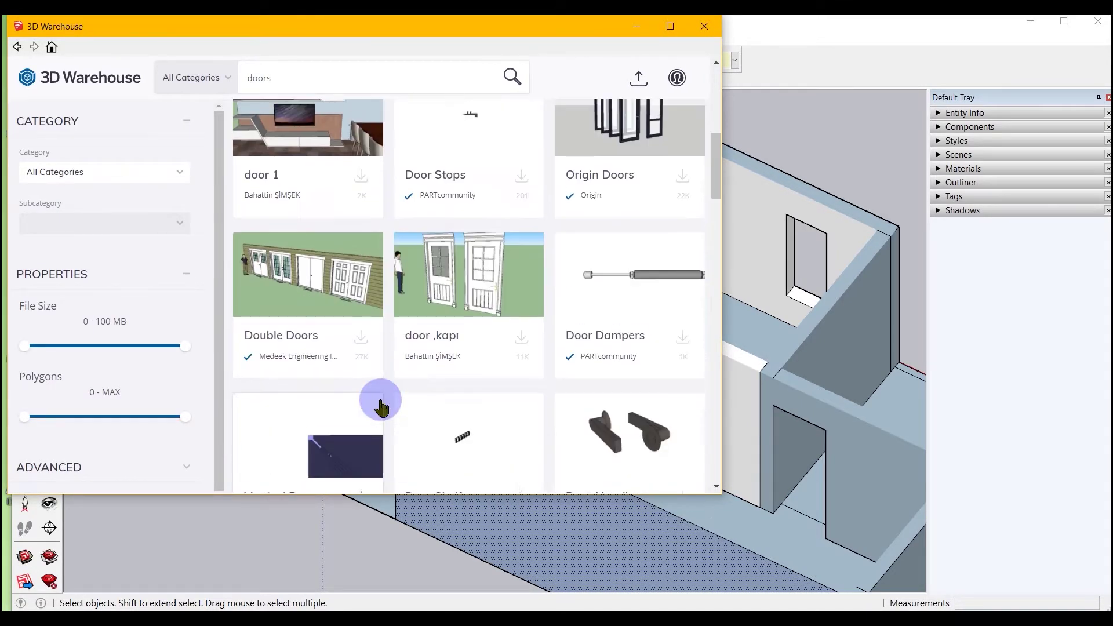
scroll(381, 408, "up", 4)
scroll(381, 407, "down", 2)
scroll(381, 408, "down", 3)
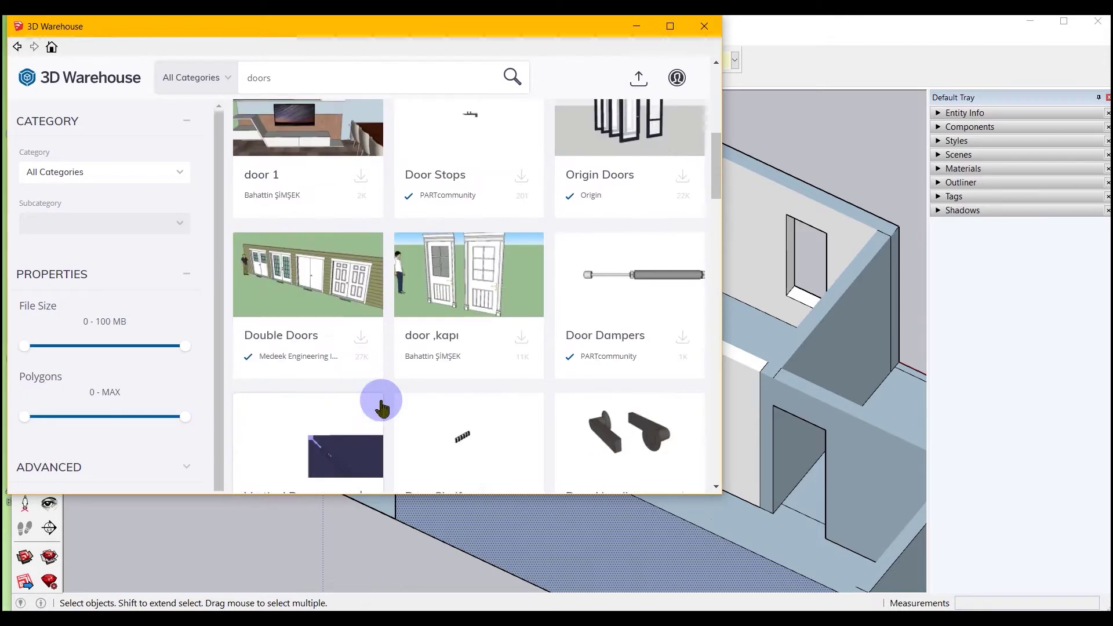
scroll(381, 408, "down", 4)
scroll(381, 408, "up", 10)
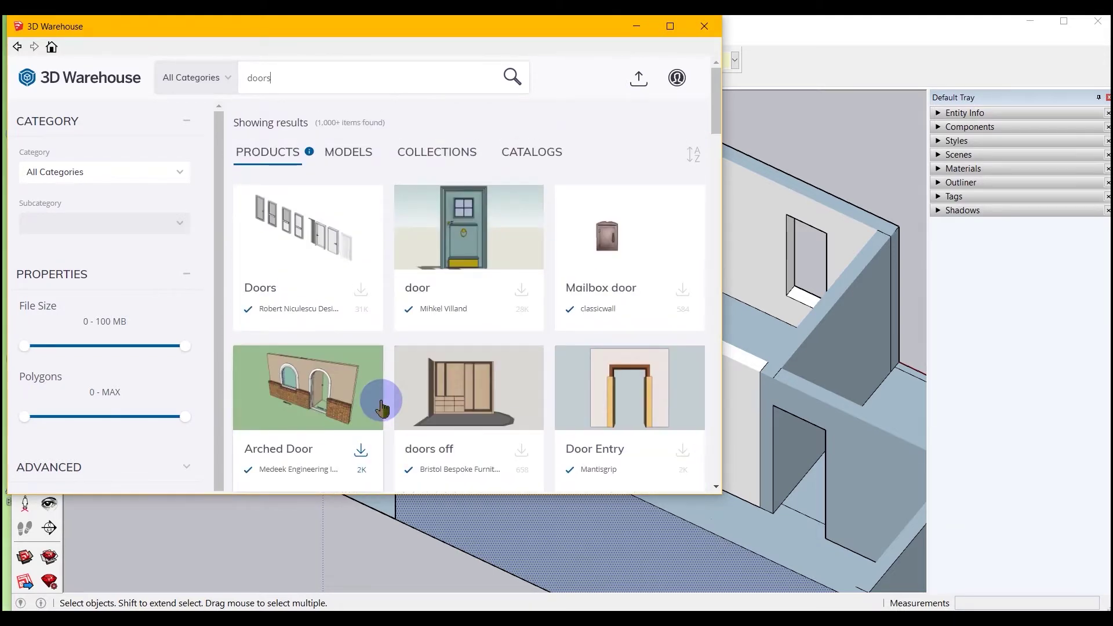
scroll(381, 407, "down", 7)
scroll(381, 408, "down", 8)
scroll(381, 407, "down", 5)
scroll(381, 408, "down", 2)
scroll(381, 407, "up", 5)
scroll(381, 407, "up", 1)
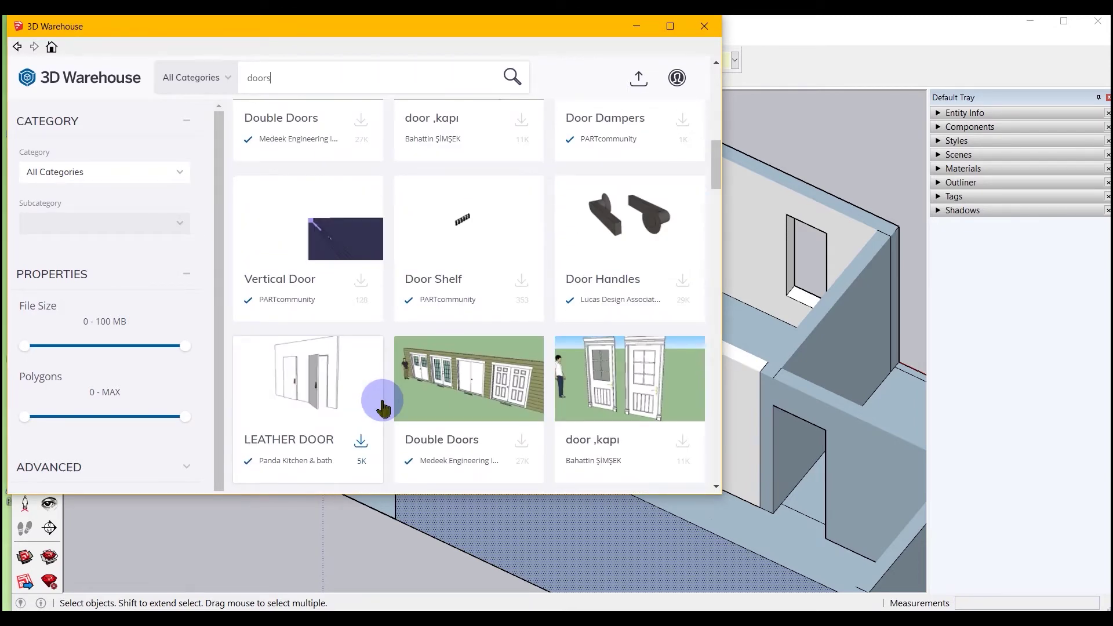
left_click(615, 352)
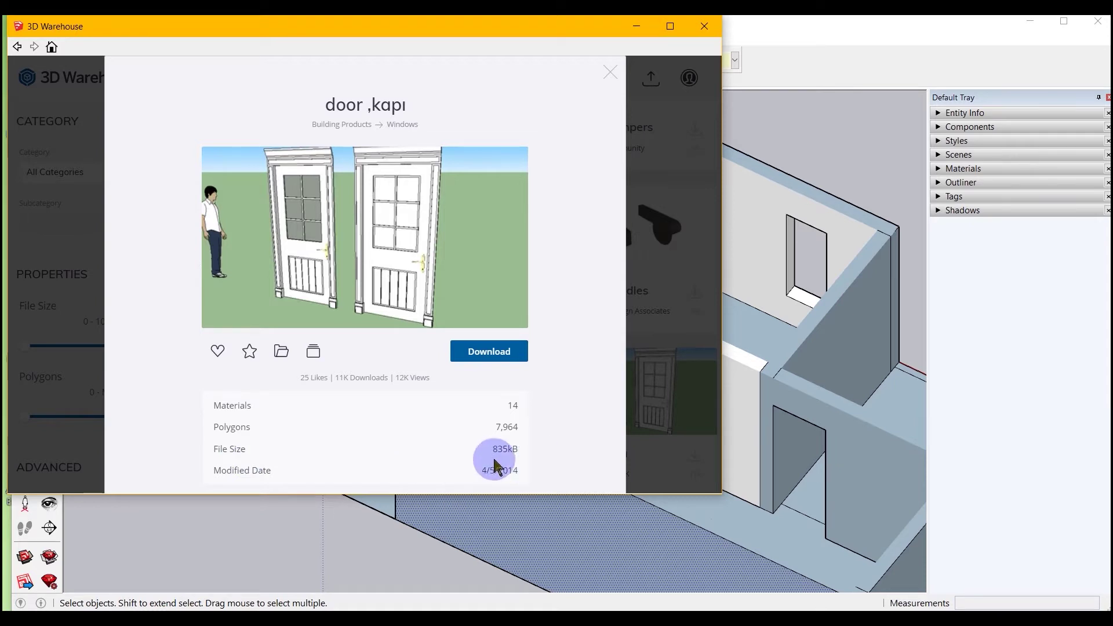
left_click(704, 26)
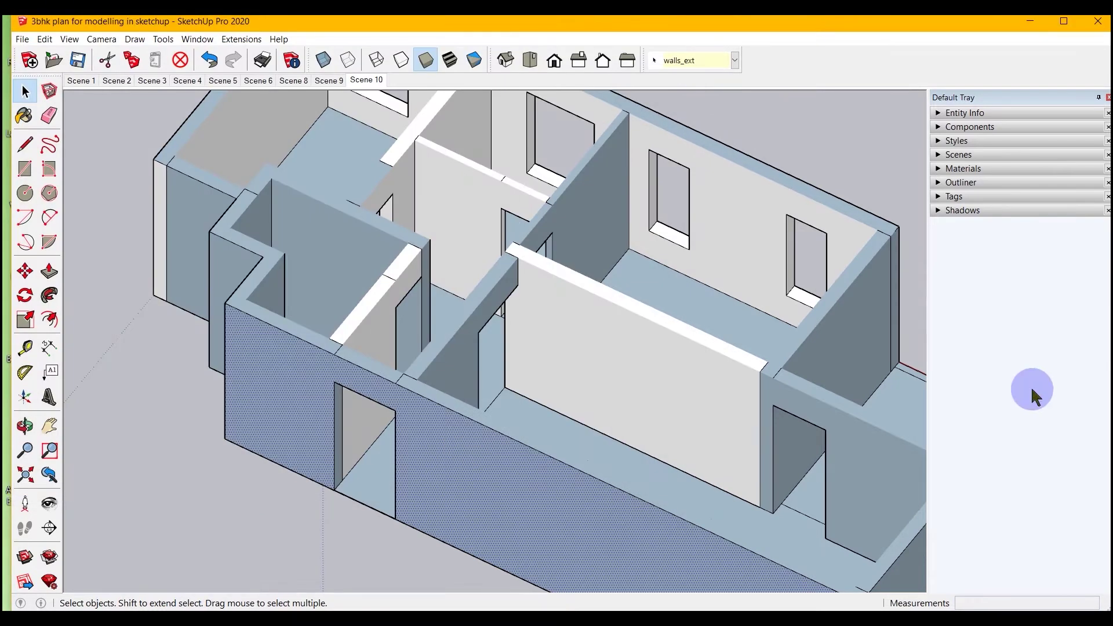
Pick Door Exterior 36 from the enlarged component listing in the Components panel
left_click(940, 128)
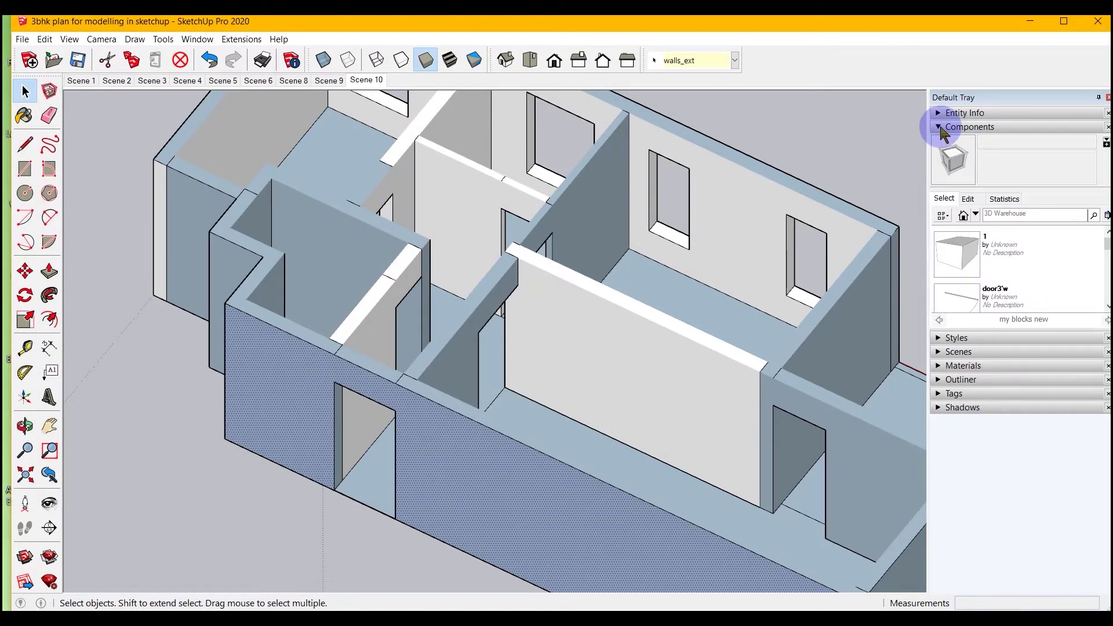
left_click(1106, 142)
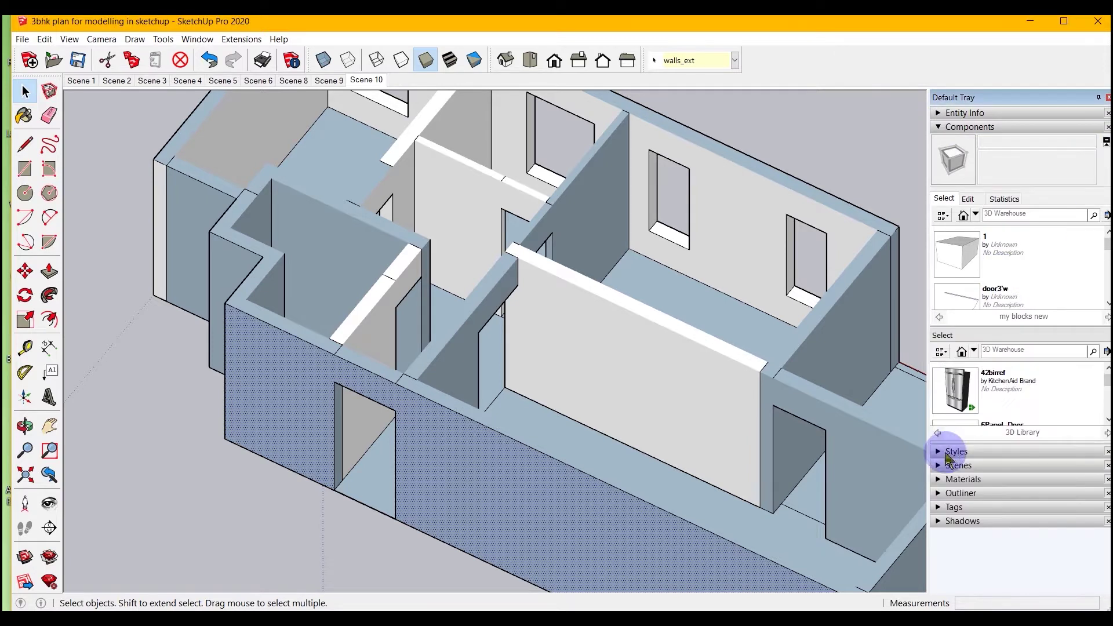
left_click(1106, 351)
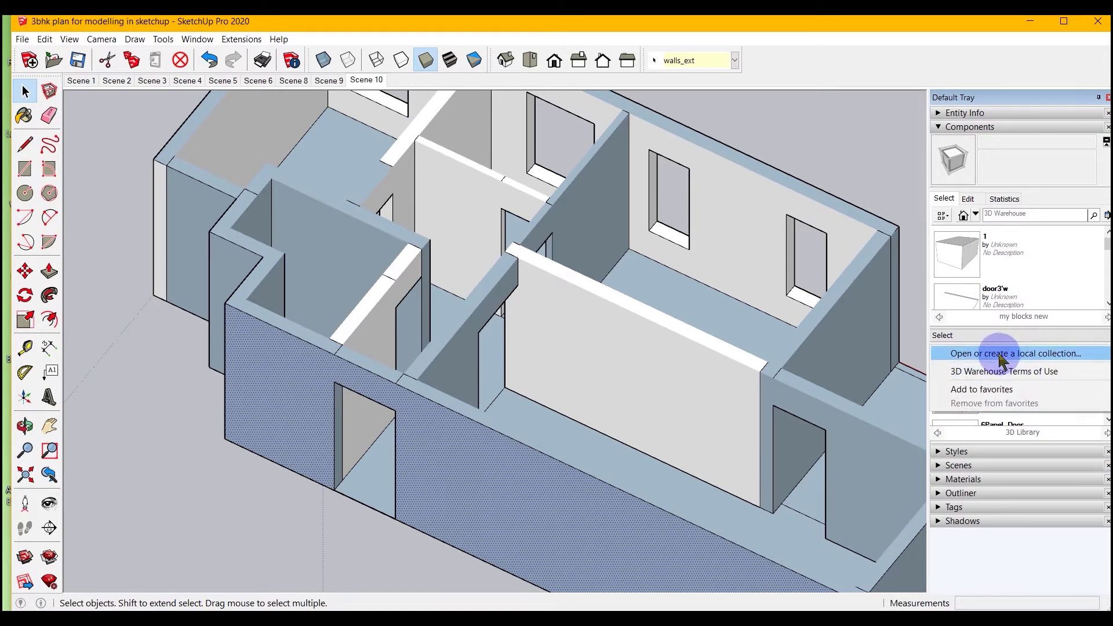
left_click(991, 573)
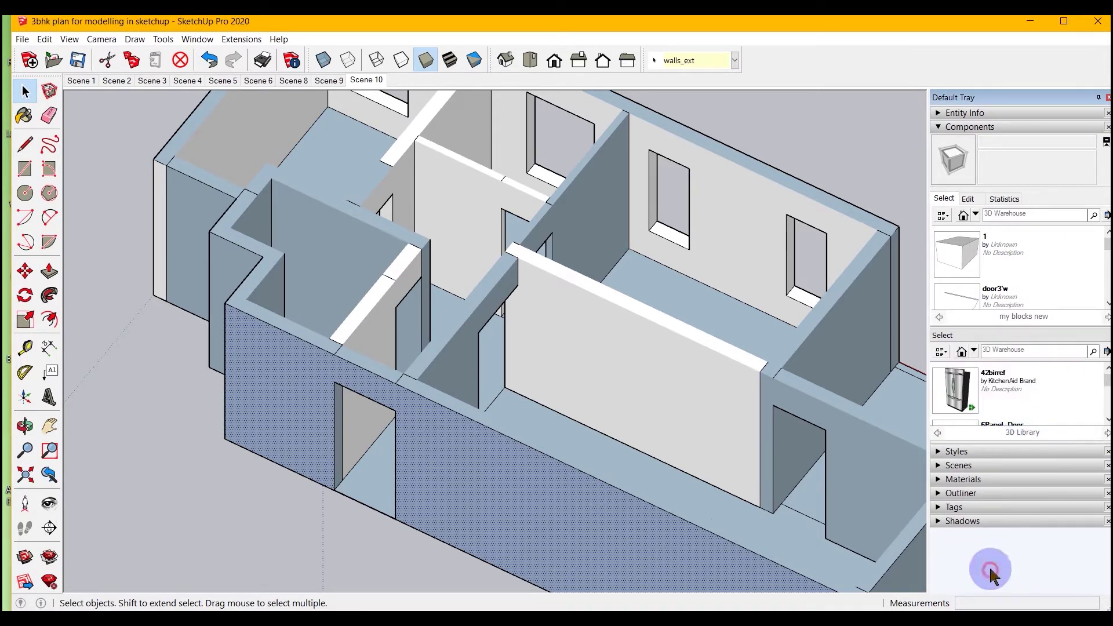
left_click_drag(1051, 443, 1051, 530)
mouse_move(1088, 408)
left_mouse_down()
mouse_move(1081, 434)
mouse_move(1077, 377)
mouse_move(1086, 411)
left_mouse_up()
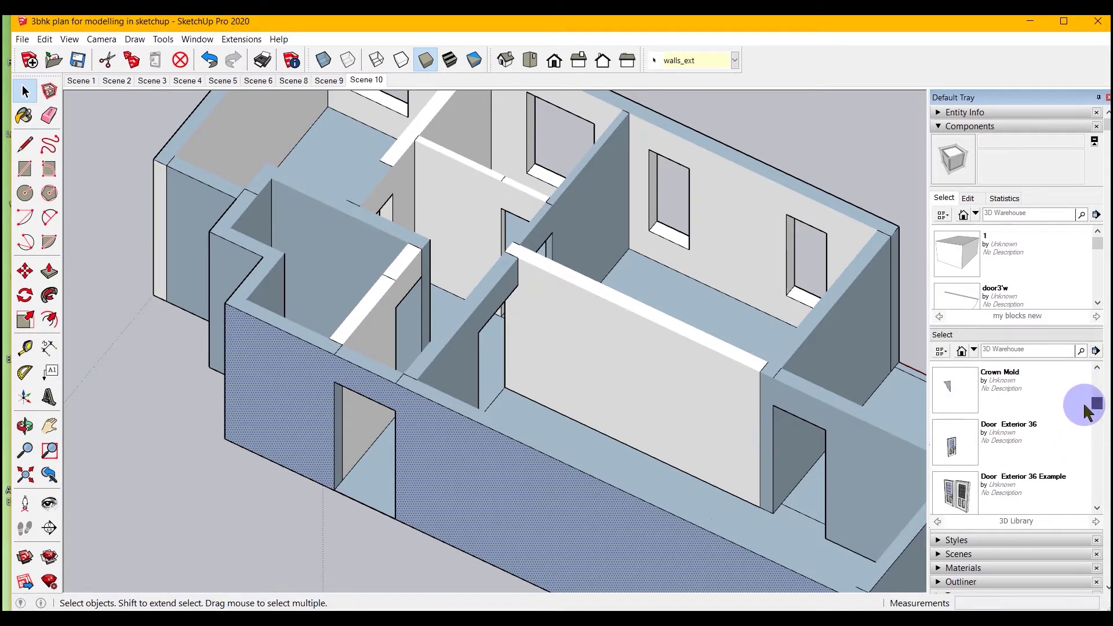
left_click(954, 450)
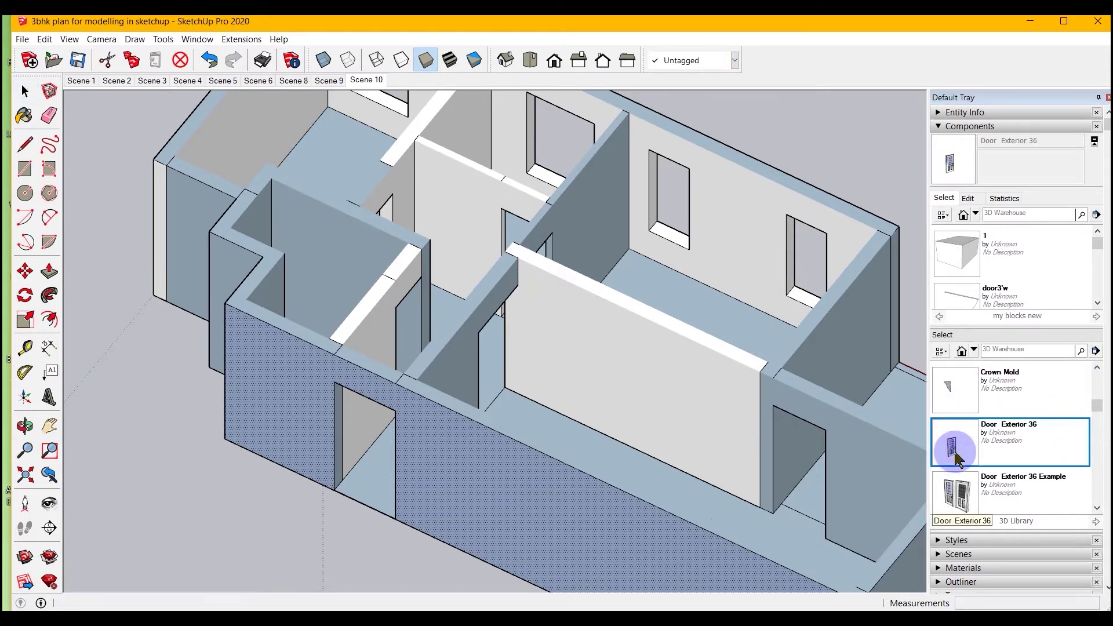
Drop Door Exterior 36 on the ground near the house and collapse the Components panel
scroll(902, 353, "down", 2)
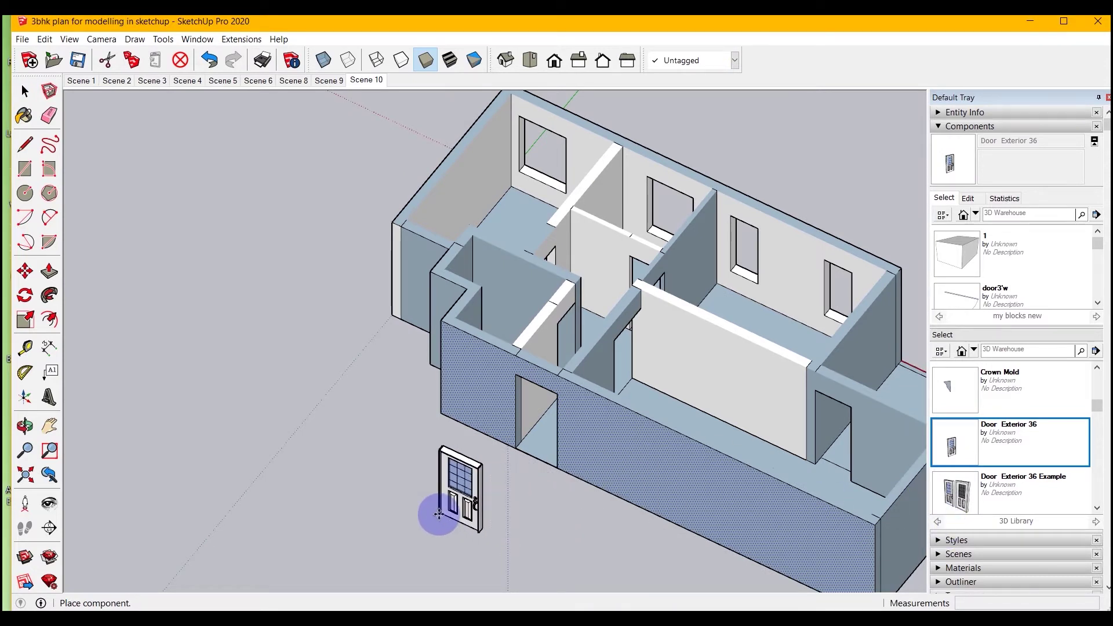
left_click(439, 515)
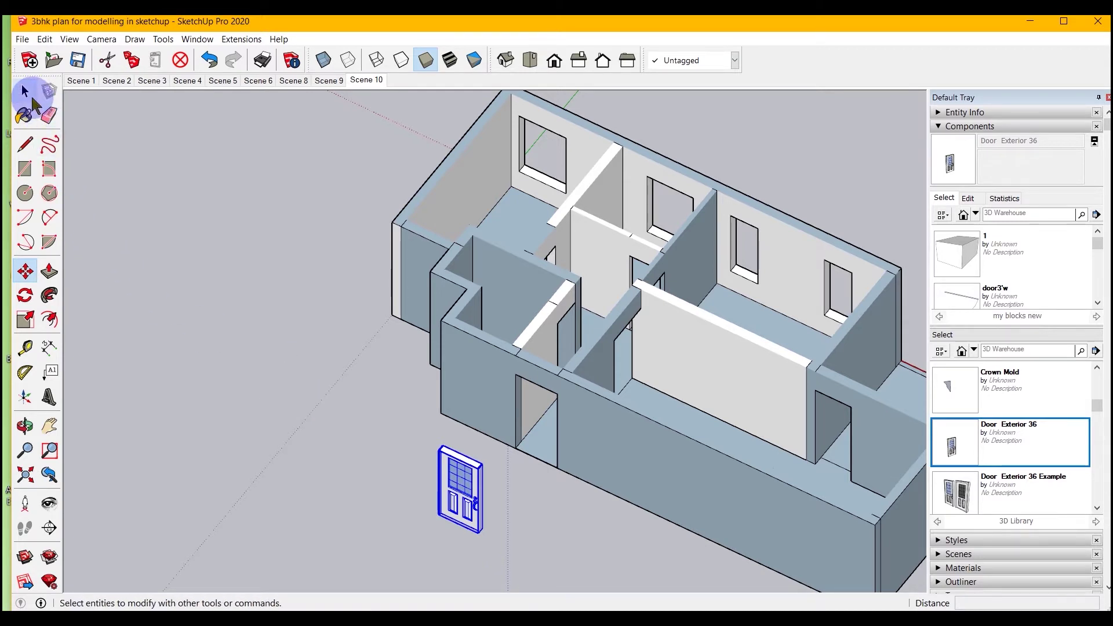
left_click(25, 91)
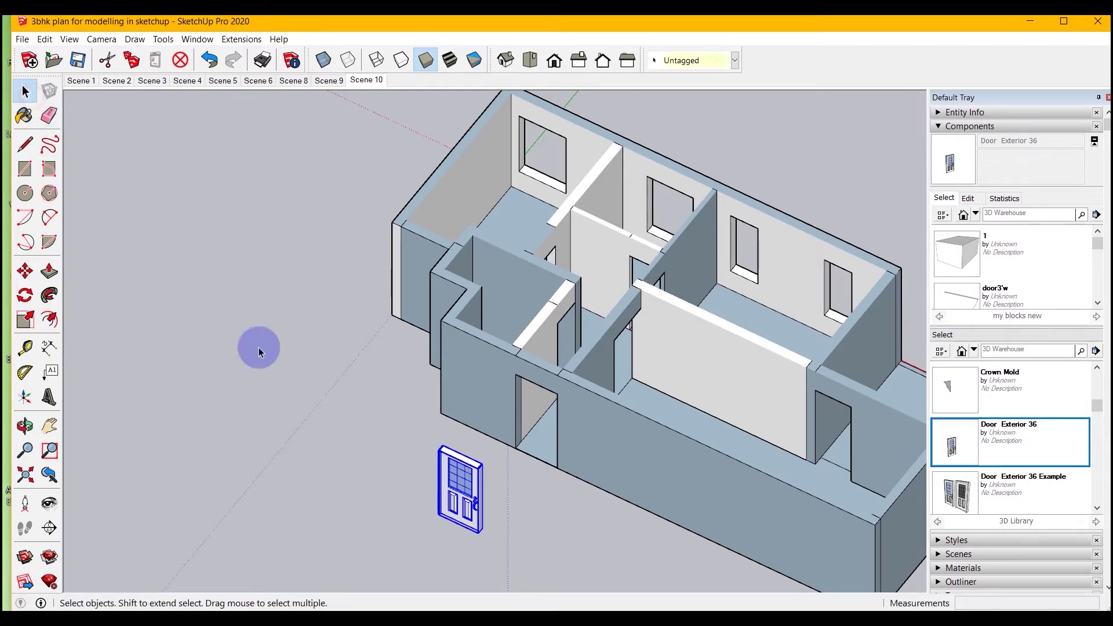
left_click(942, 127)
scroll(416, 541, "up", 5)
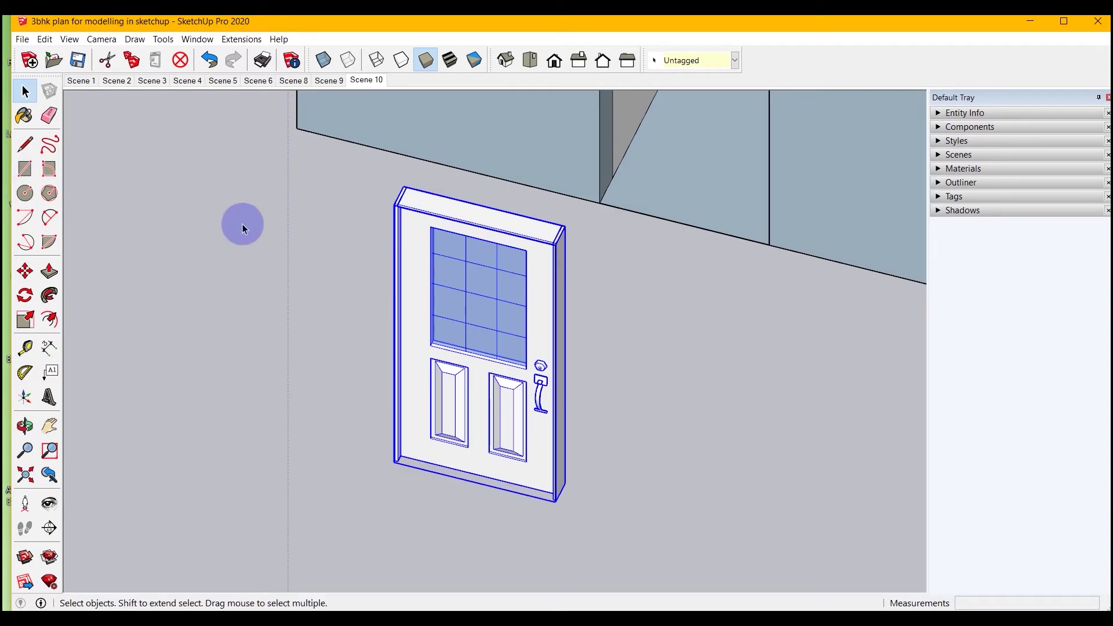
Move Door Exterior 36 so its bottom corner snaps to the wall's base endpoint
key("m")
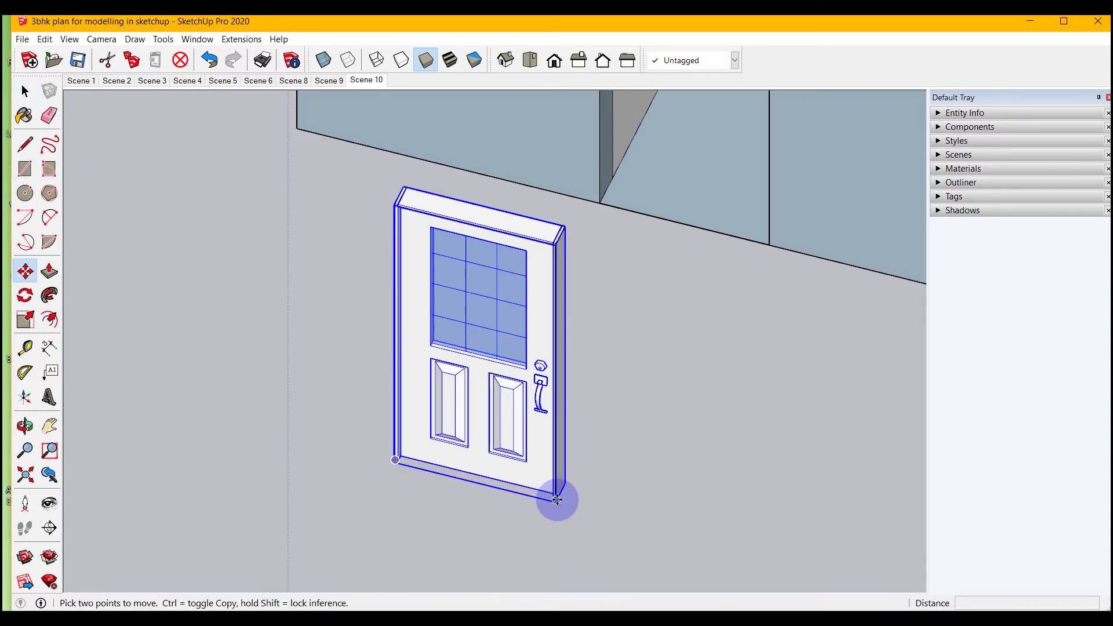
left_click(557, 502)
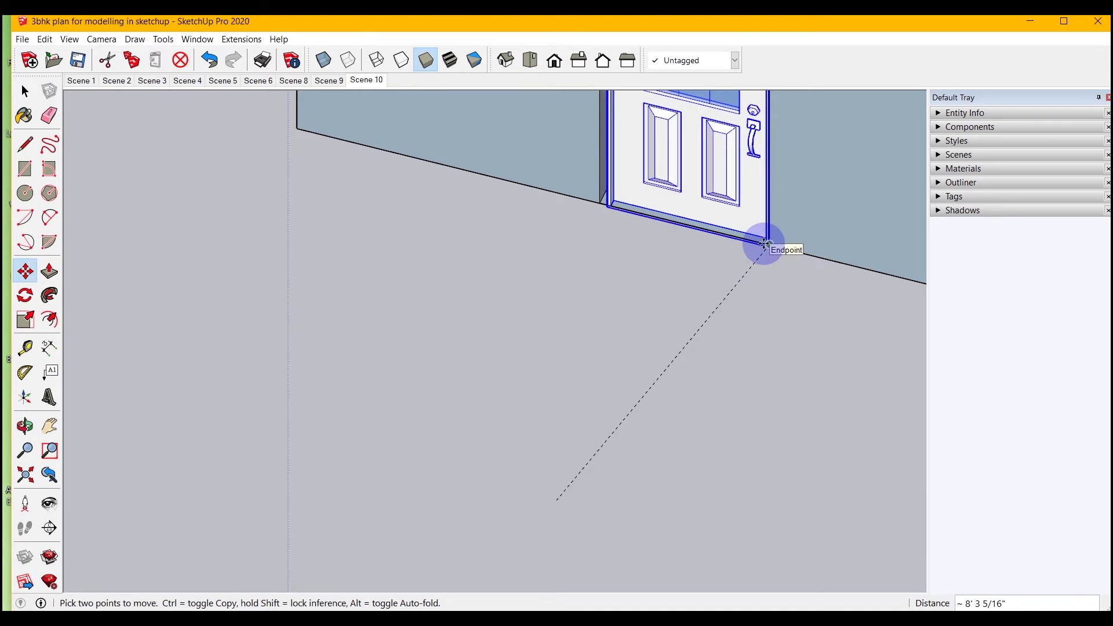
left_click(764, 243)
scroll(708, 509, "down", 2)
scroll(695, 442, "down", 3)
middle_click_drag(613, 356, 778, 338)
scroll(667, 162, "up", 3)
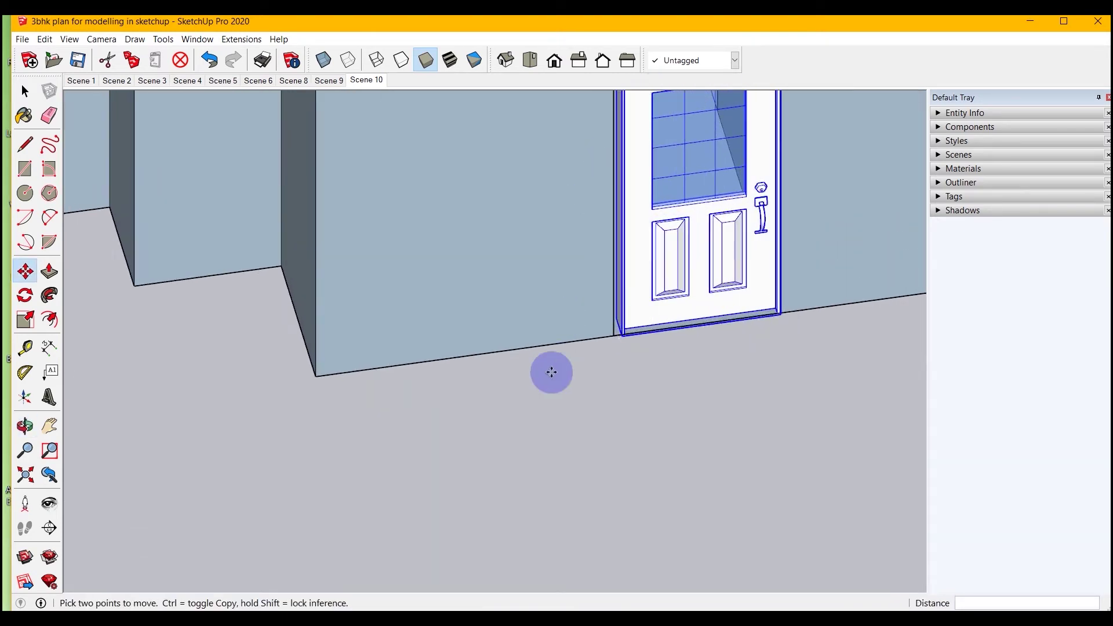
scroll(566, 418, "down", 1)
scroll(597, 219, "up", 2)
scroll(593, 233, "up", 1)
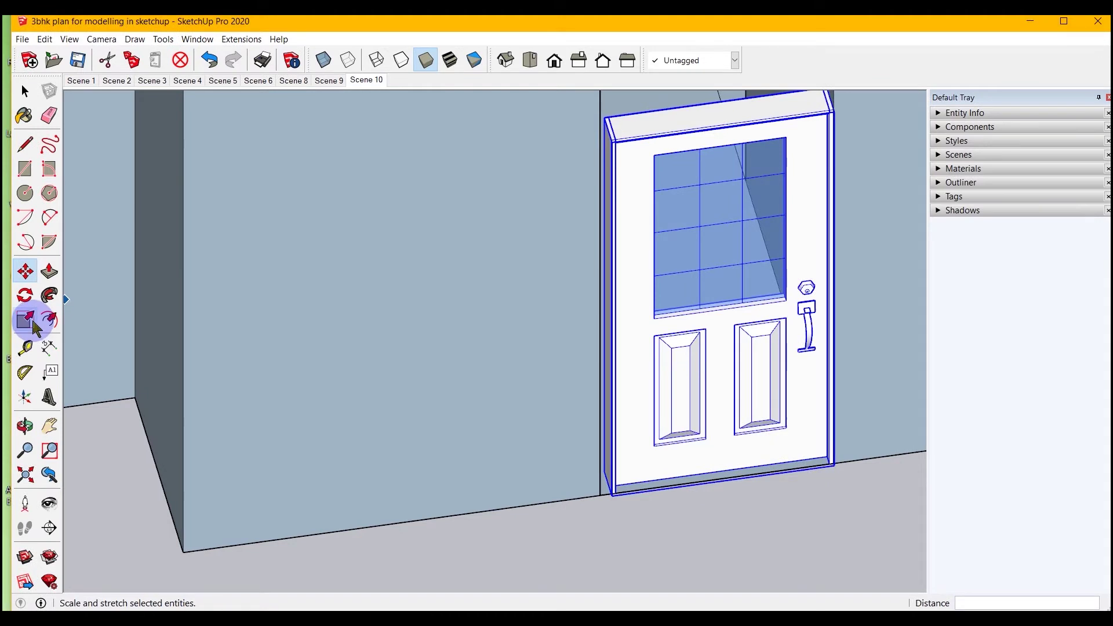
left_click(29, 323)
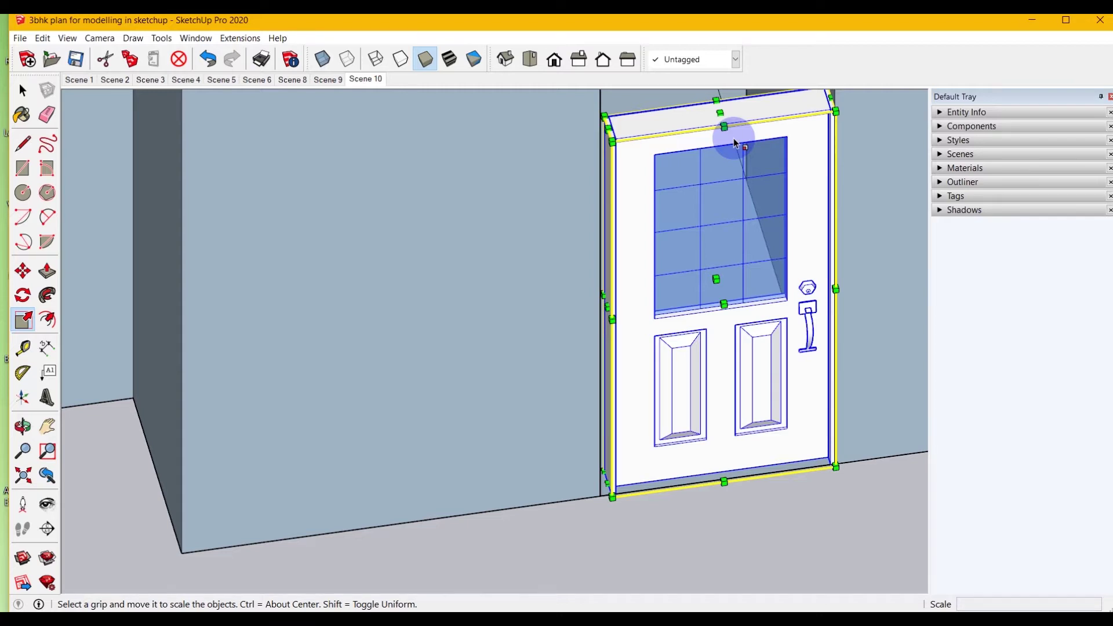
Widen the front door slightly toward the left
scroll(603, 305, "up", 2)
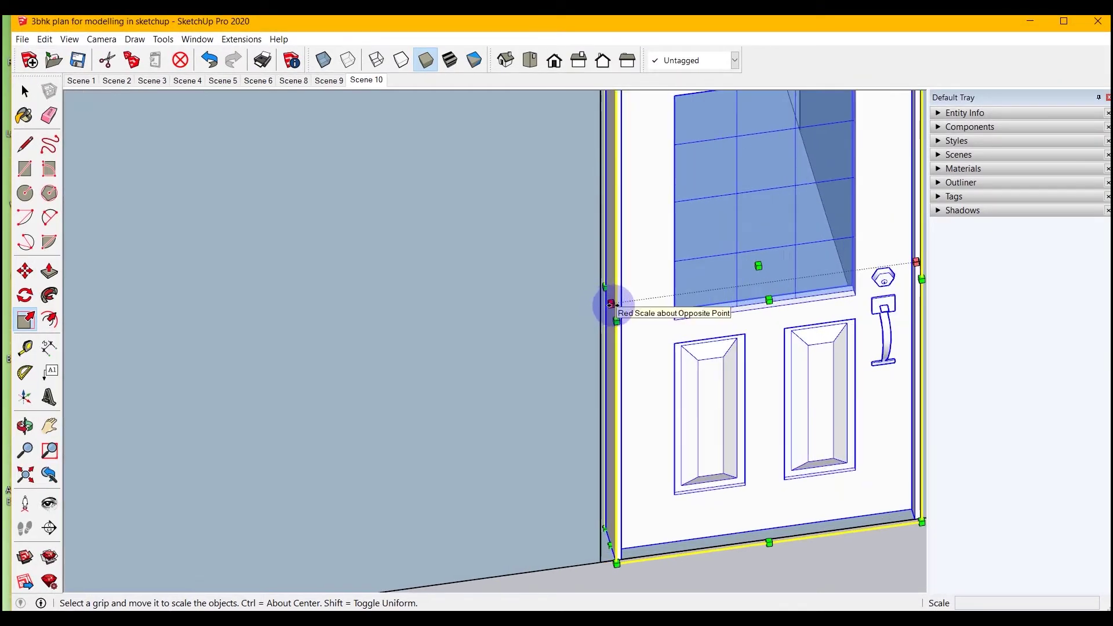
left_click_drag(612, 304, 598, 305)
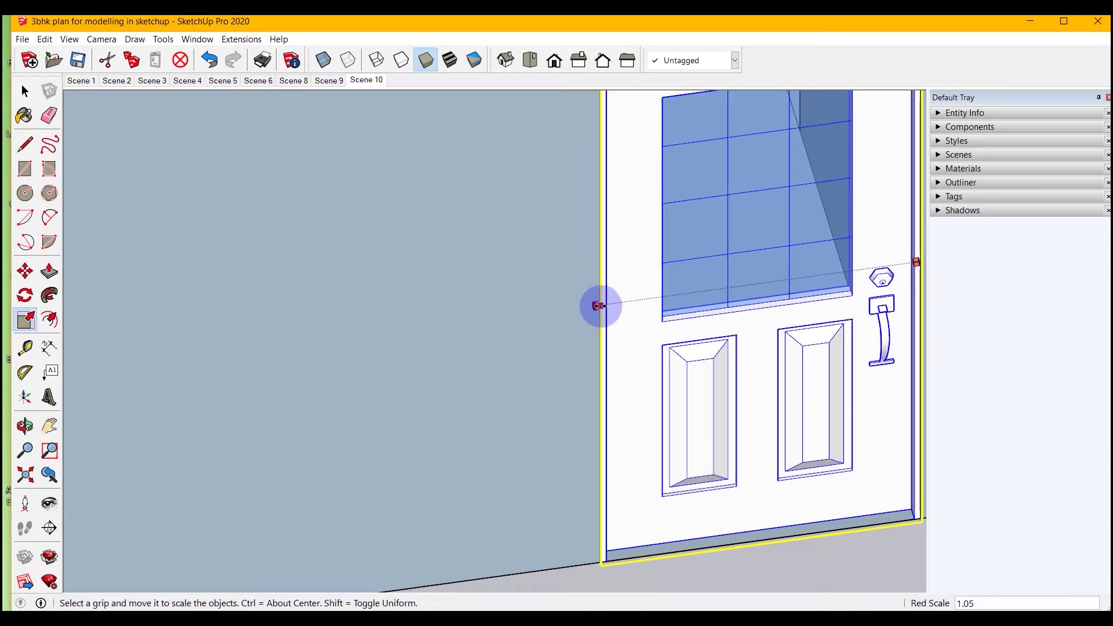
left_click(598, 306)
scroll(527, 542, "down", 3)
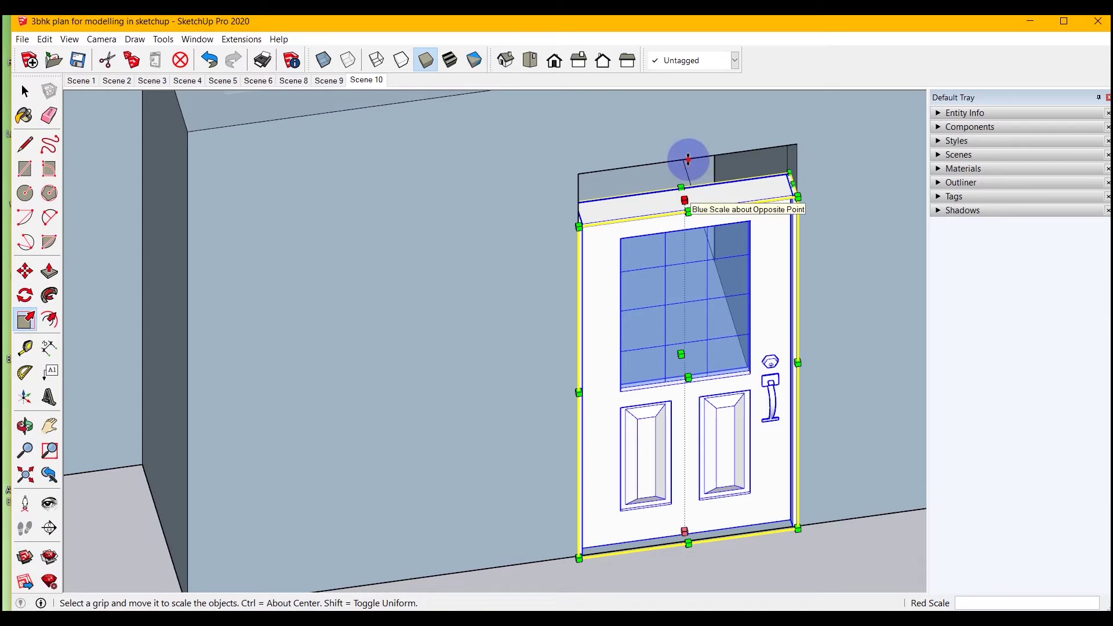
Stretch the front door up to the top of its wall opening
left_click_drag(685, 200, 688, 158)
left_click(688, 158)
scroll(617, 393, "down", 3)
scroll(617, 393, "down", 2)
left_click(24, 93)
mouse_move(671, 485)
middle_mouse_down()
mouse_move(733, 460)
mouse_move(738, 514)
mouse_move(340, 480)
middle_mouse_up()
scroll(563, 269, "down", 2)
scroll(631, 415, "up", 1)
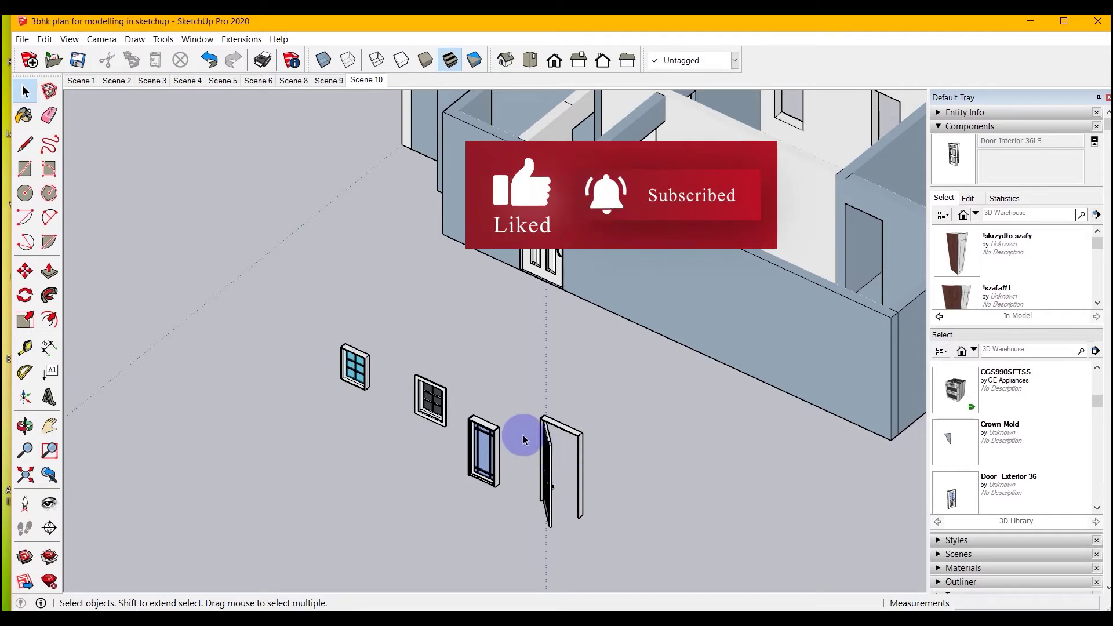
Copy the Door Interior 36LS from the ground into the room beside the front door
left_click(548, 452)
scroll(561, 535, "up", 2)
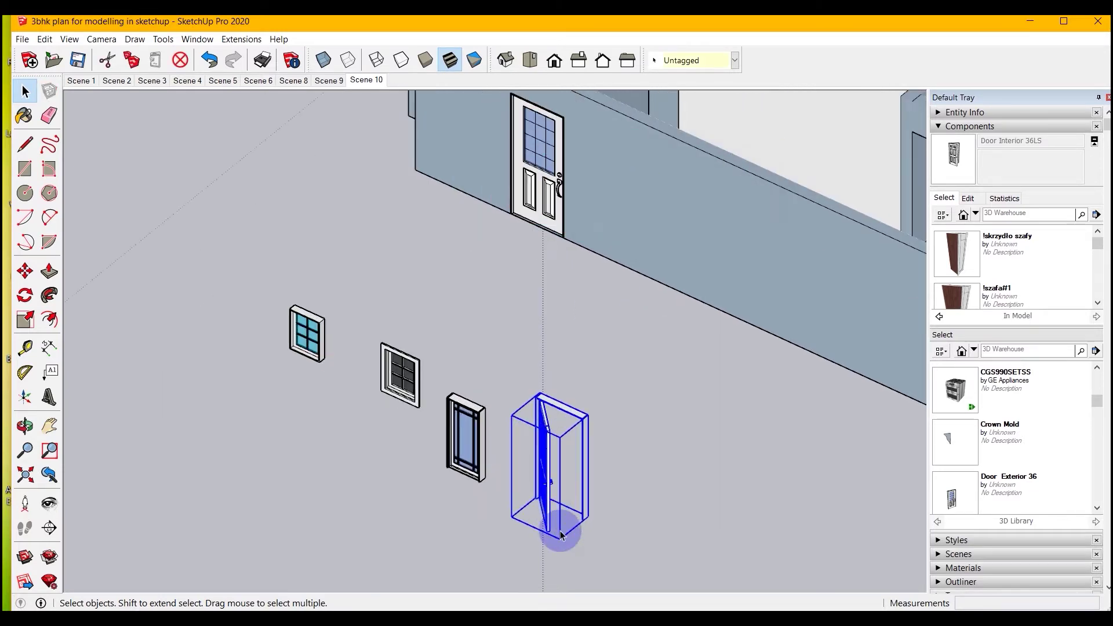
key("m")
left_click(597, 516)
key("ctrl")
scroll(562, 417, "down", 3)
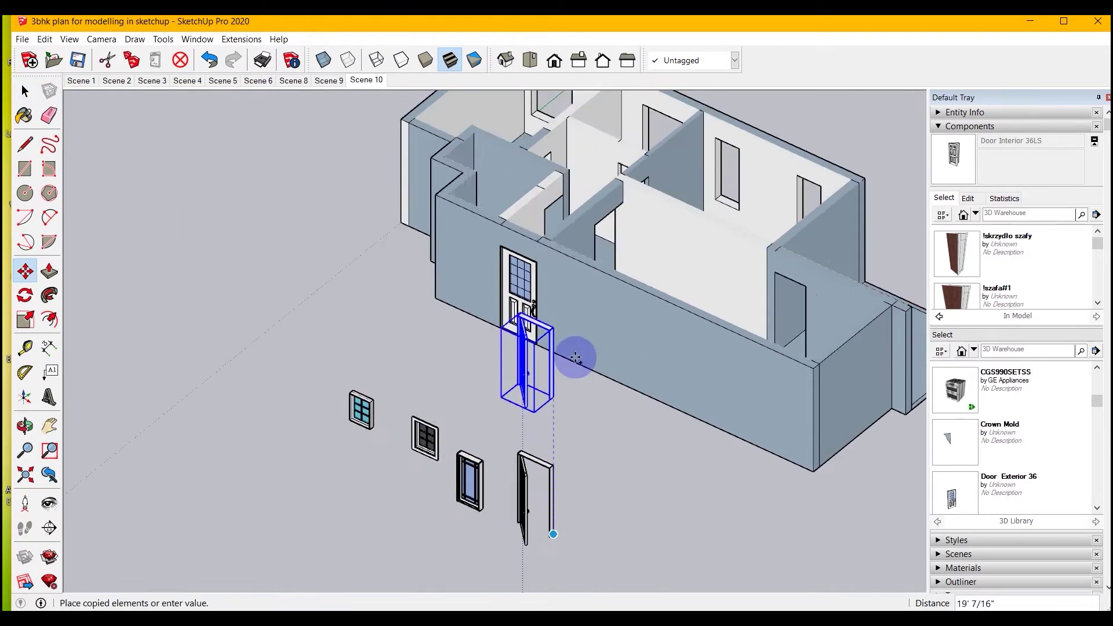
middle_click_drag(562, 417, 670, 329)
scroll(670, 329, "up", 3)
scroll(653, 335, "up", 2)
key("Escape")
mouse_move(502, 450)
middle_mouse_down()
mouse_move(581, 508)
mouse_move(586, 405)
middle_mouse_up()
scroll(586, 405, "down", 1)
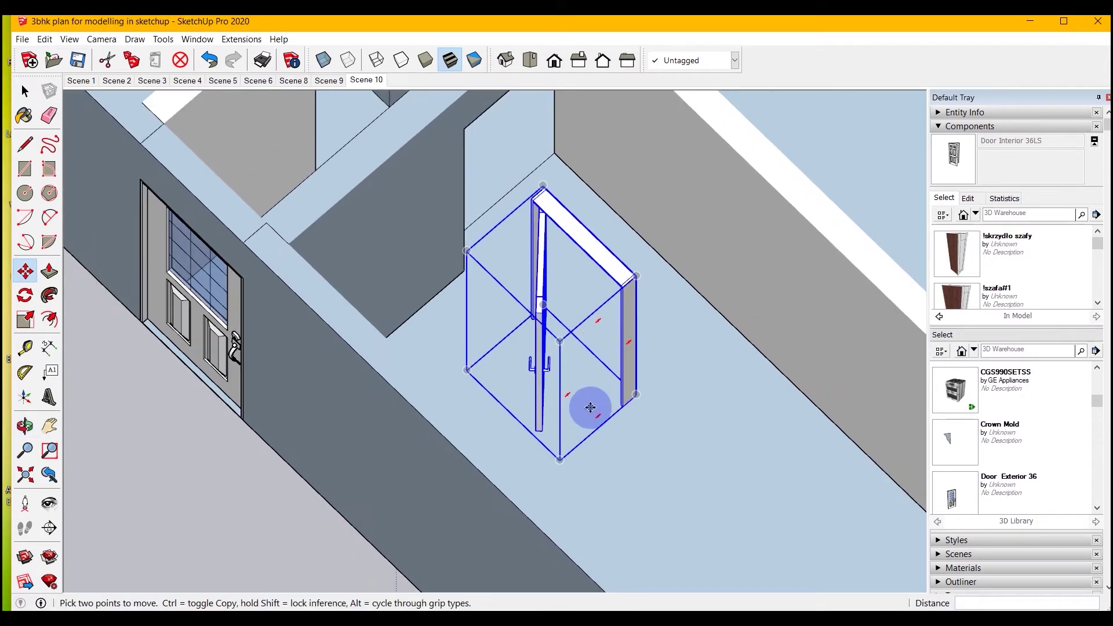
Rotate the copied interior door 90° about its top beam
left_click(24, 295)
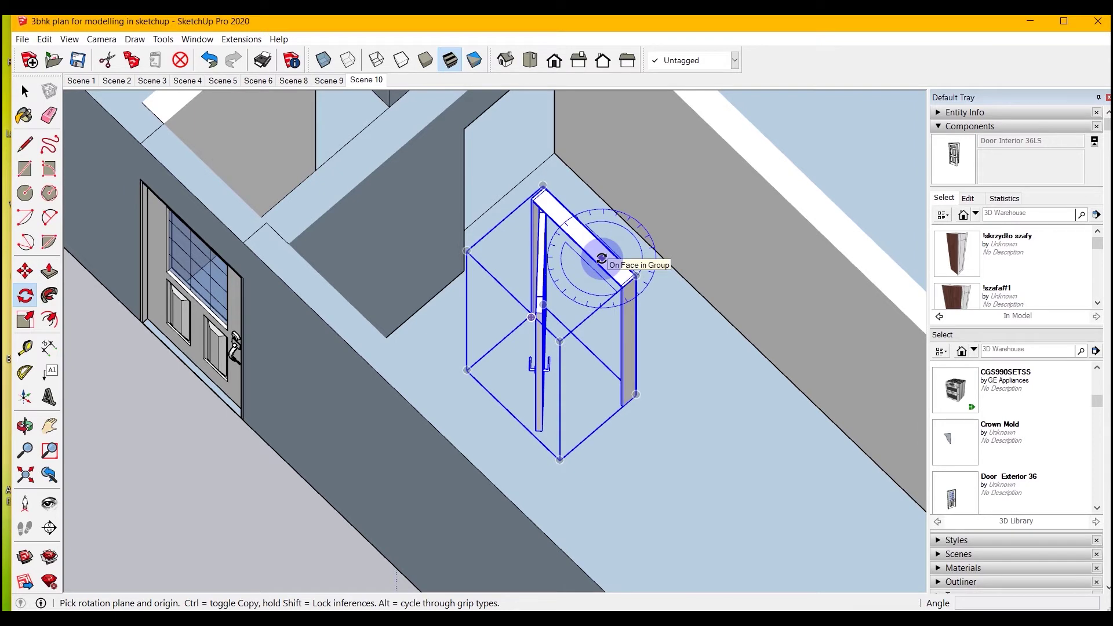
left_click(601, 258)
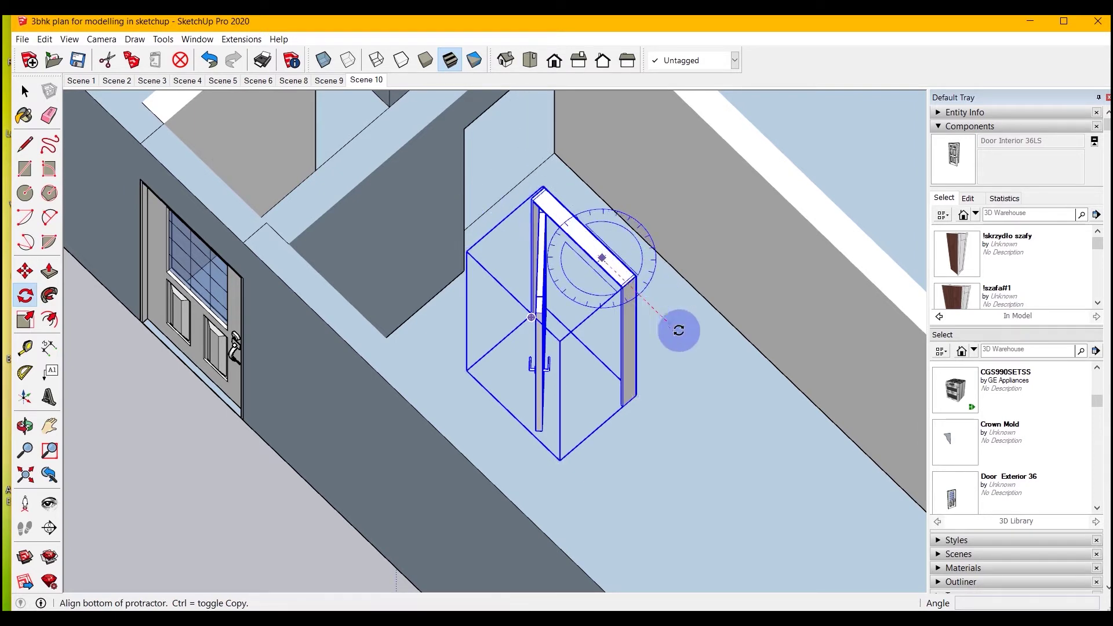
left_click(697, 342)
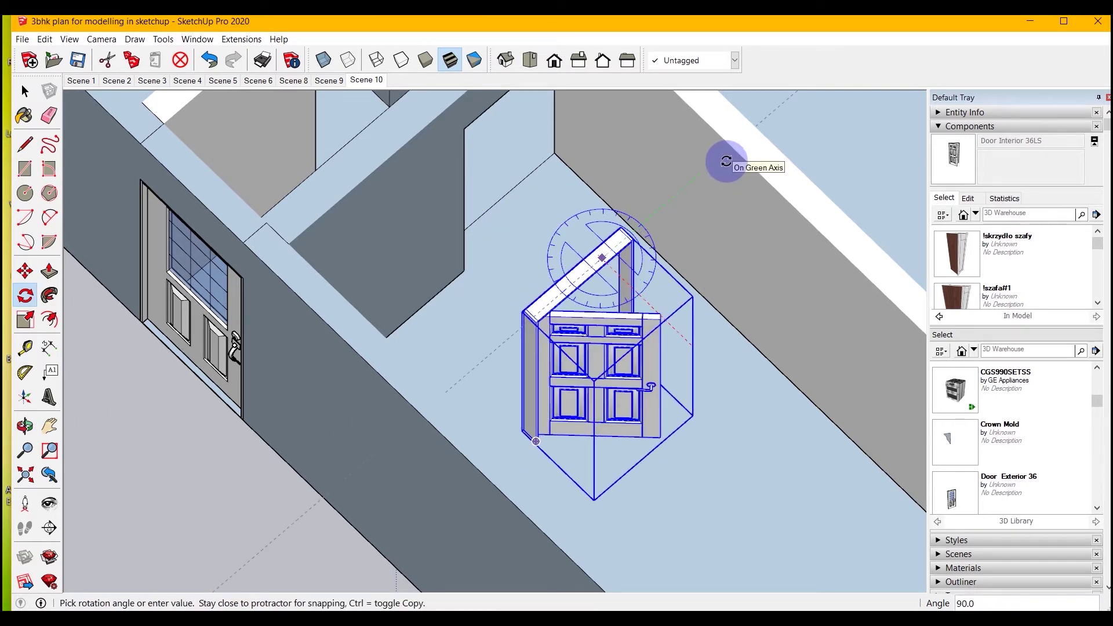
left_click(726, 161)
key("space")
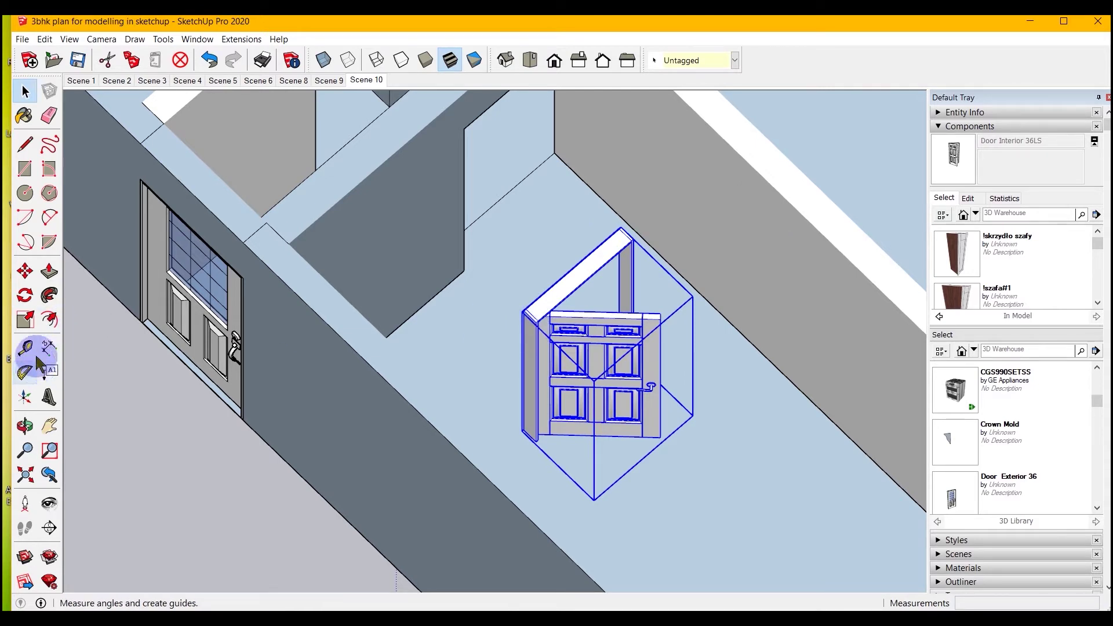
left_click(25, 324)
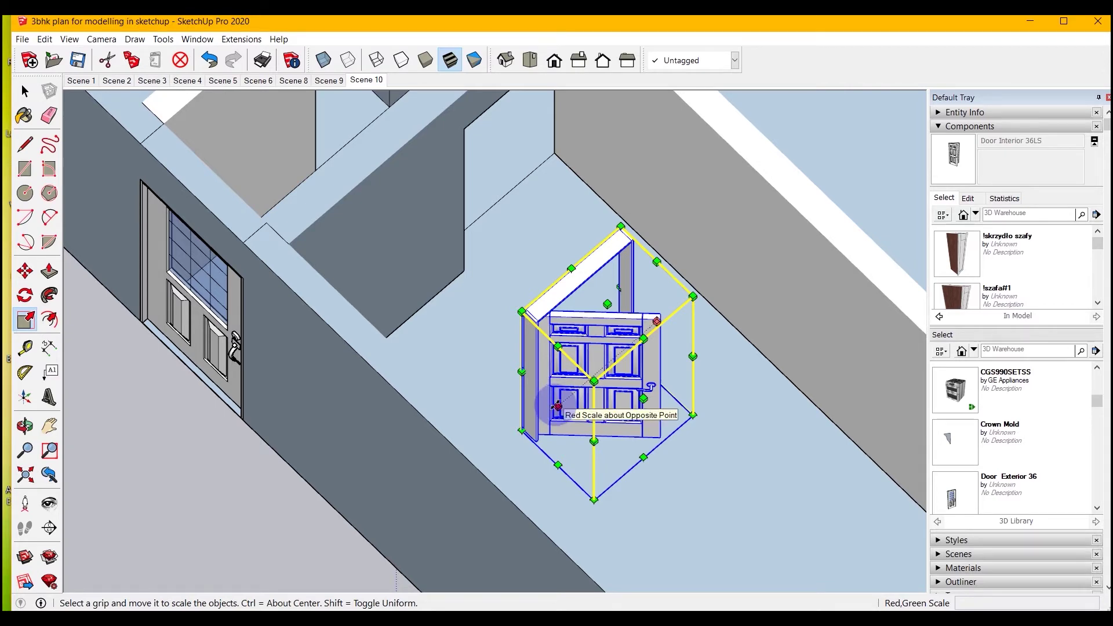
Mirror the interior door copy along the red axis to a scale of -1.00
middle_click_drag(663, 504, 525, 499)
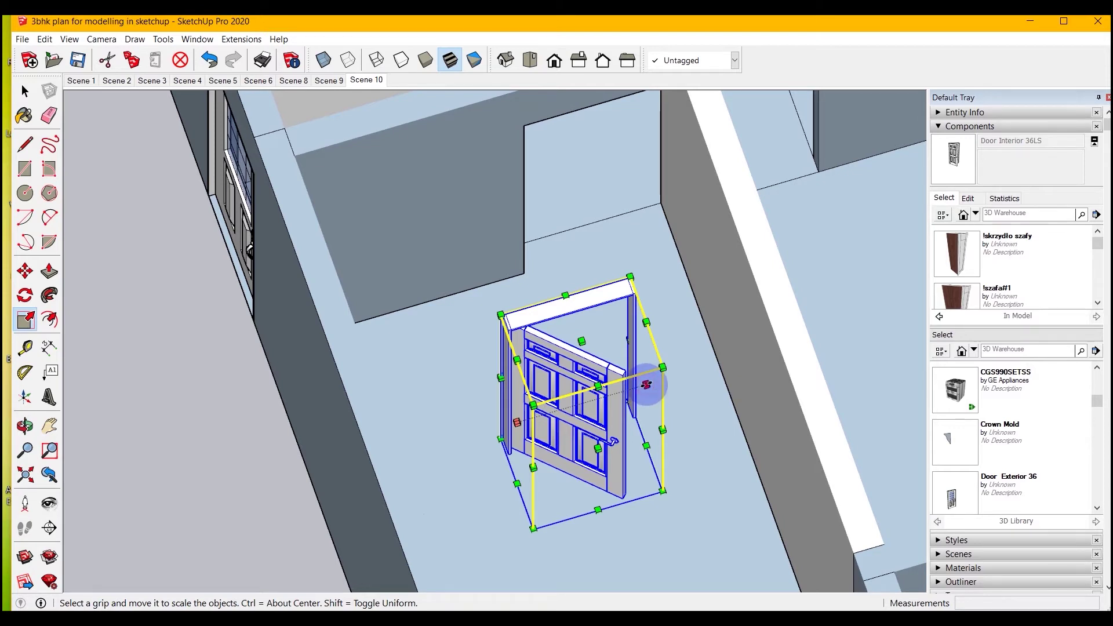
left_click_drag(646, 384, 394, 438)
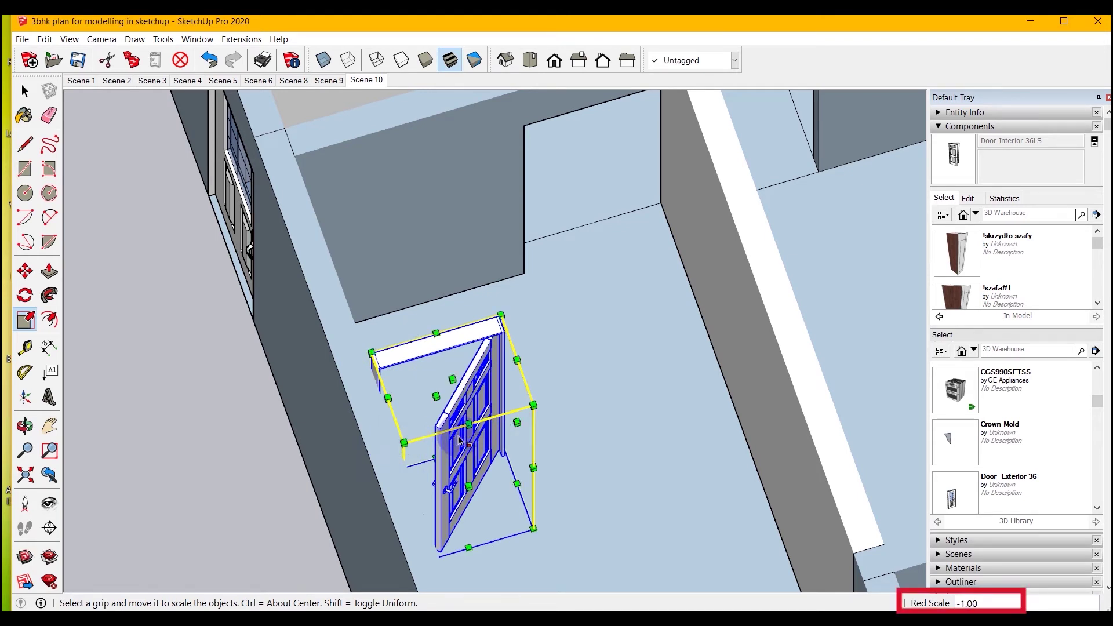
scroll(503, 507, "down", 2)
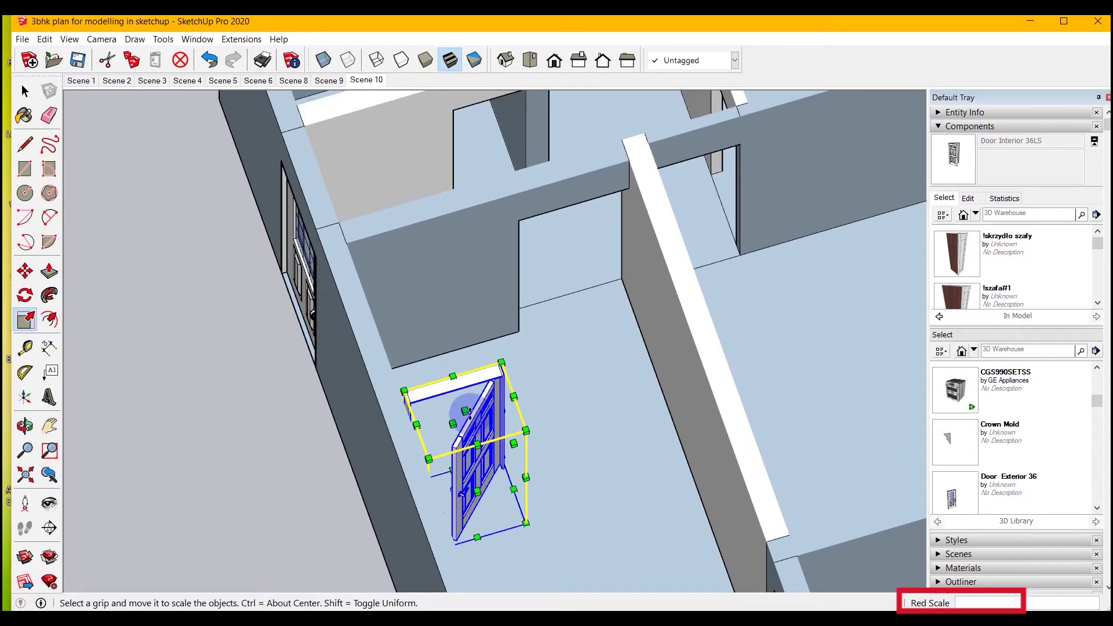
scroll(470, 414, "up", 2)
scroll(460, 360, "up", 2)
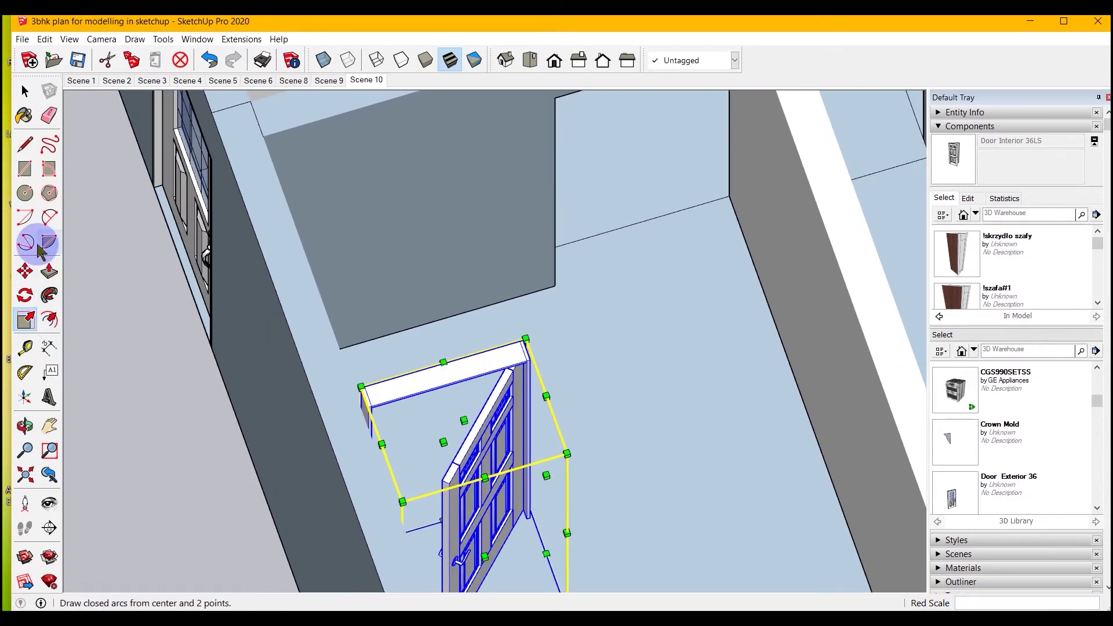
Move the interior door by its top corner into the inner wall's opening
left_click(26, 271)
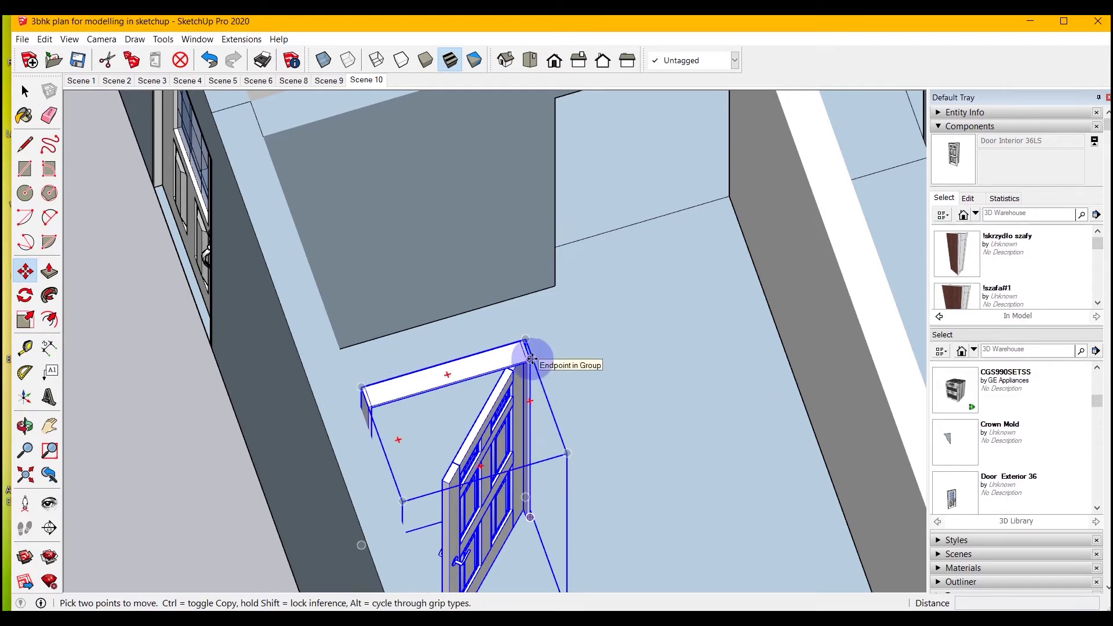
left_click(531, 359)
scroll(562, 453, "down", 2)
scroll(661, 177, "up", 2)
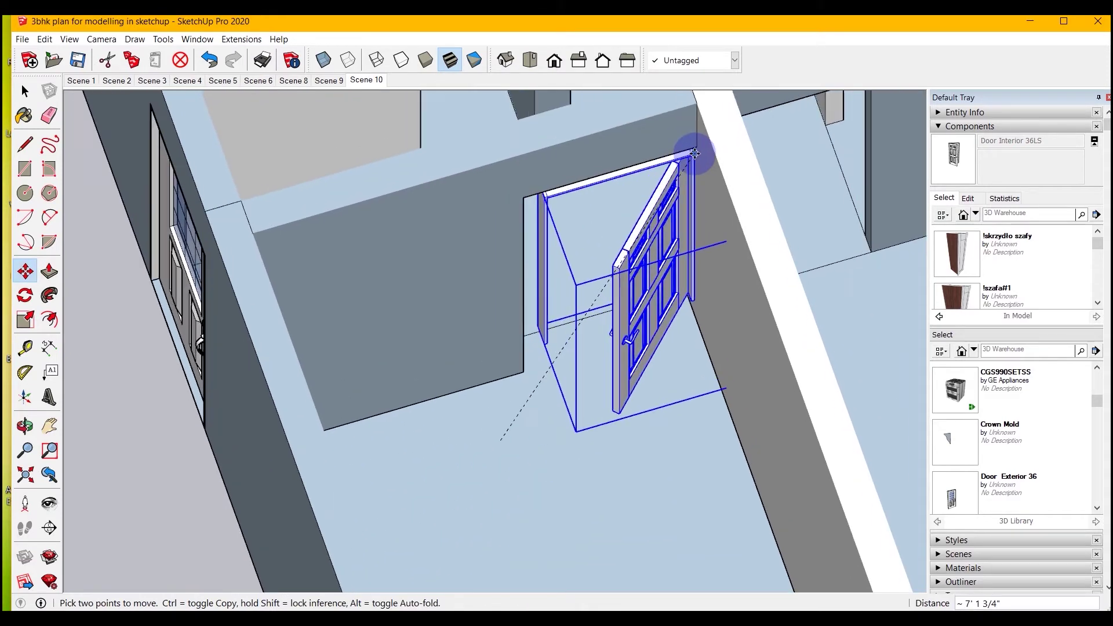
left_click(697, 144)
Orbit to inspect the placed door from below and collapse the Components panel
mouse_move(534, 440)
middle_mouse_down()
mouse_move(536, 316)
mouse_move(514, 248)
mouse_move(539, 397)
middle_mouse_up()
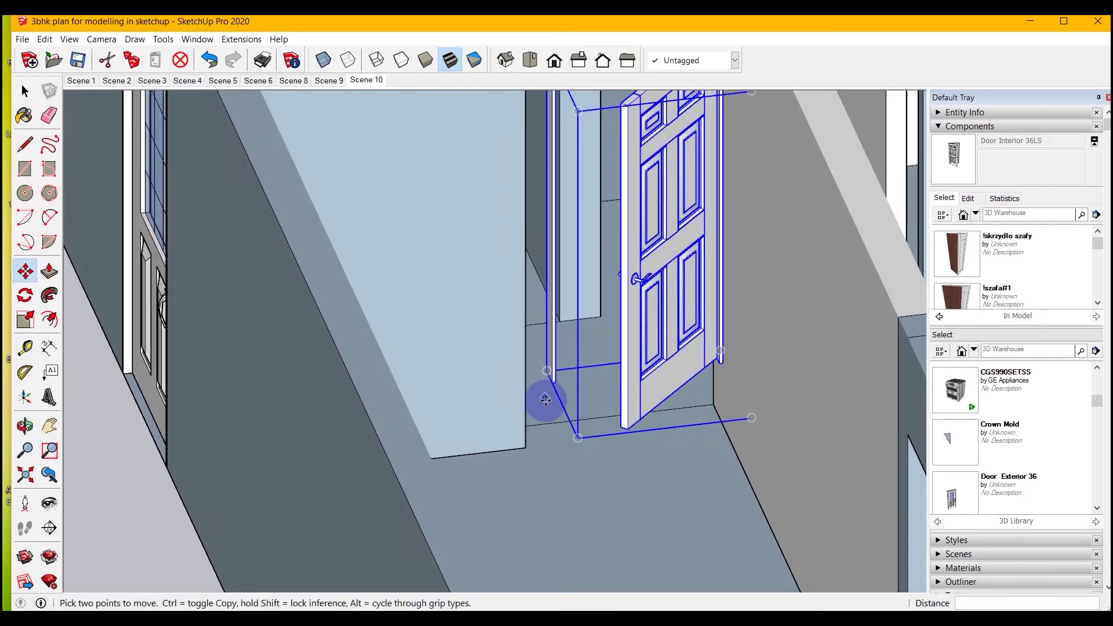
scroll(621, 443, "down", 3)
scroll(567, 393, "up", 4)
scroll(566, 393, "up", 3)
middle_click_drag(453, 365, 535, 465)
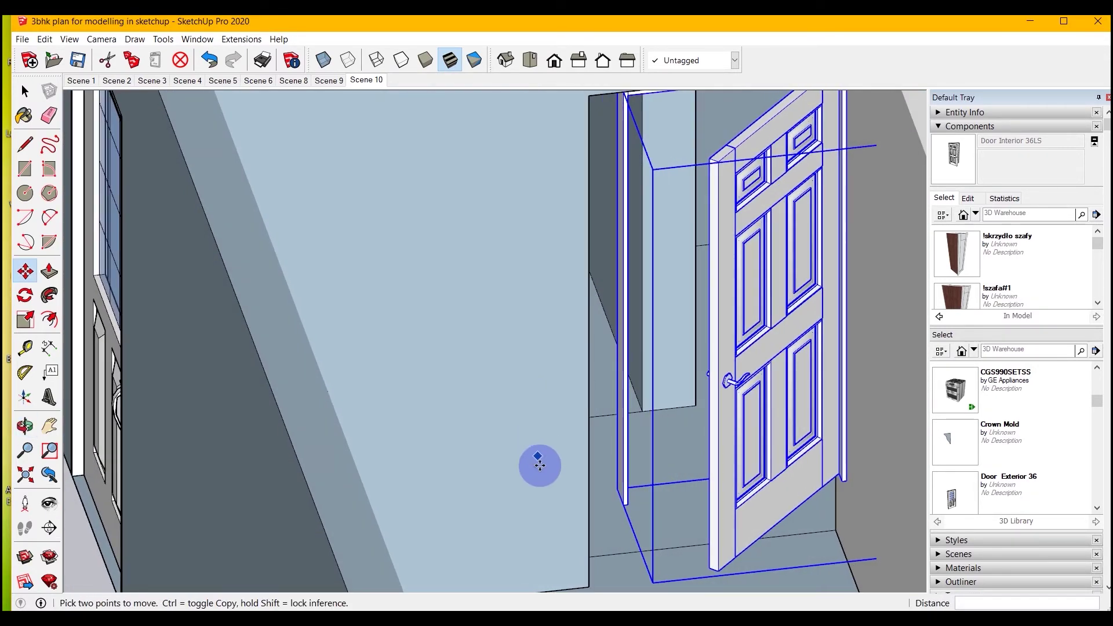
scroll(534, 465, "down", 2)
left_click(24, 319)
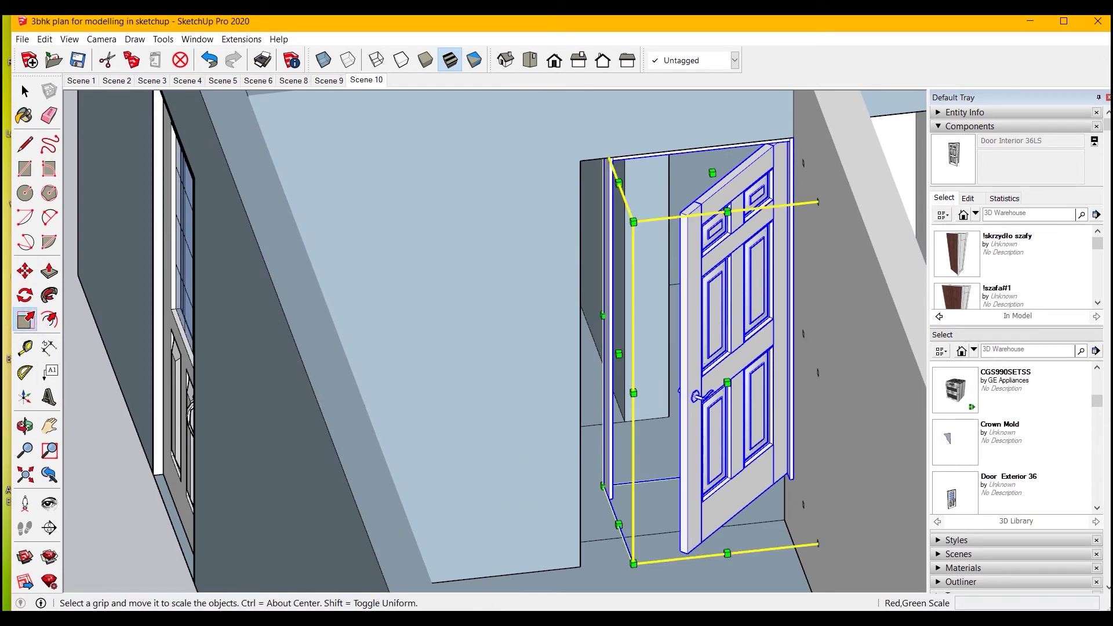
mouse_move(741, 524)
middle_mouse_down()
mouse_move(705, 295)
mouse_move(701, 415)
mouse_move(722, 486)
middle_mouse_up()
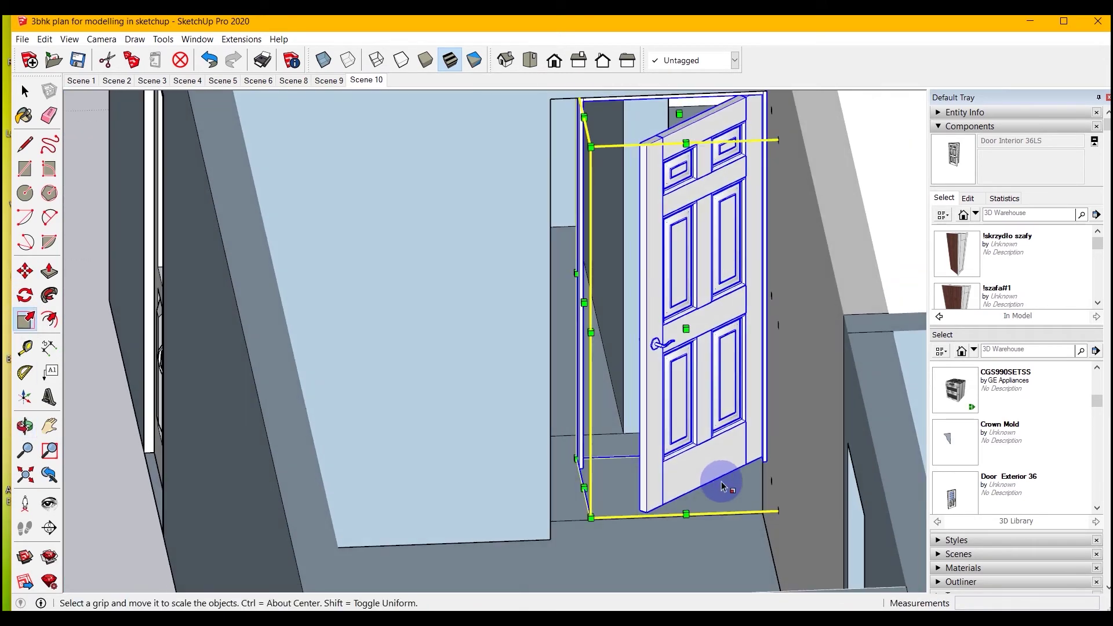
left_click(939, 127)
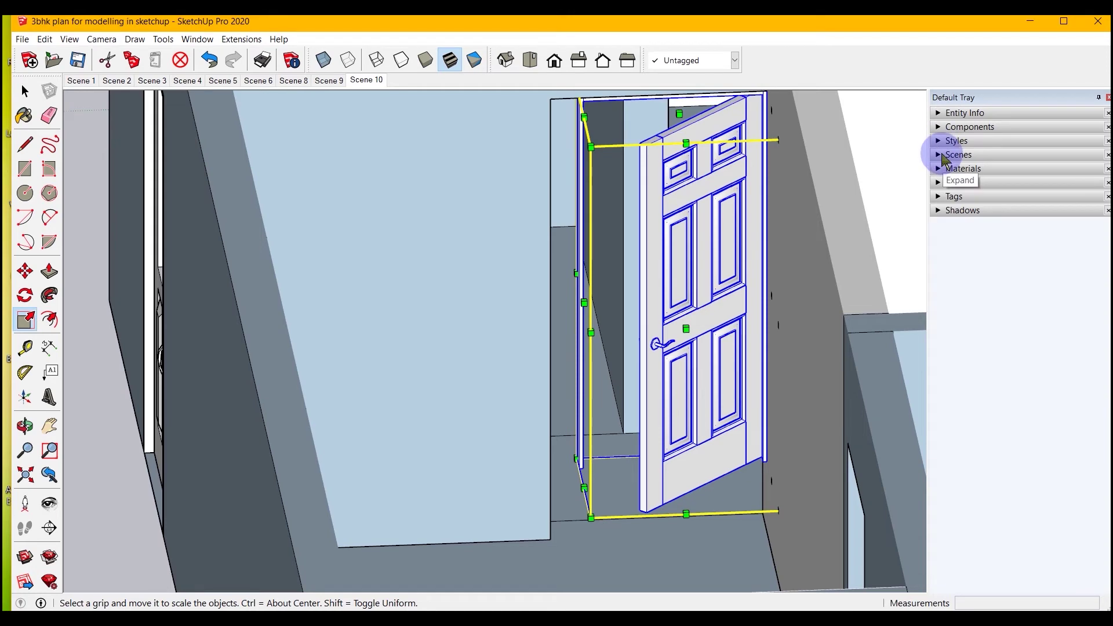
Hide the floor tag in the Tags panel
left_click(940, 196)
left_click(937, 299)
middle_click_drag(646, 562, 636, 276)
Stretch the interior door down to the floor and widen it to fill the doorway
mouse_move(672, 276)
left_mouse_down()
mouse_move(767, 359)
mouse_move(742, 367)
left_mouse_up()
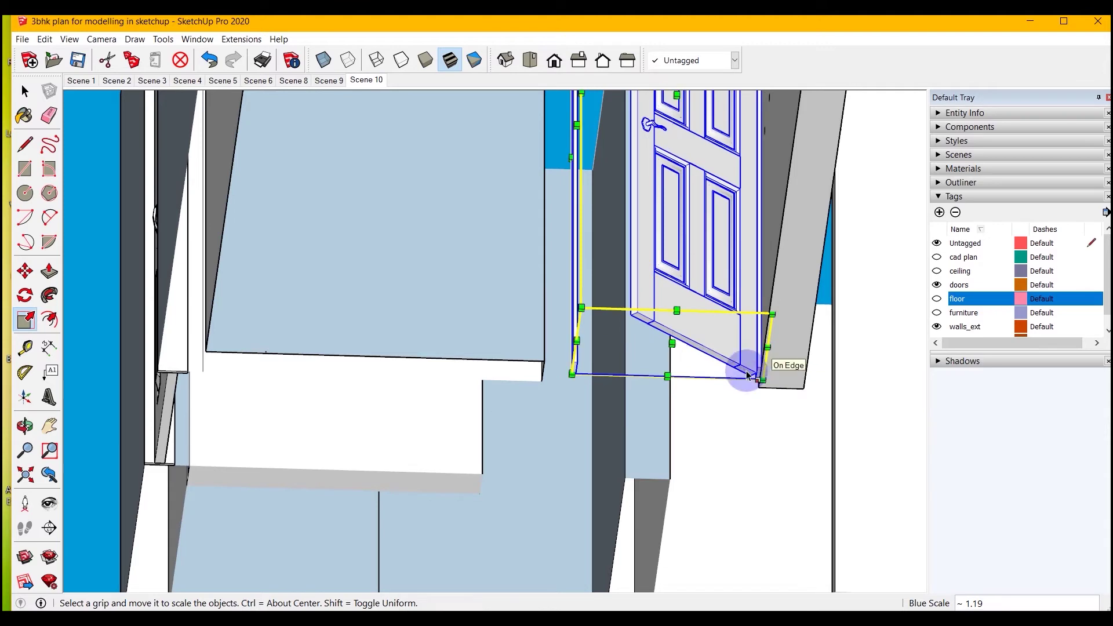
middle_click_drag(742, 367, 608, 589)
scroll(509, 236, "up", 1)
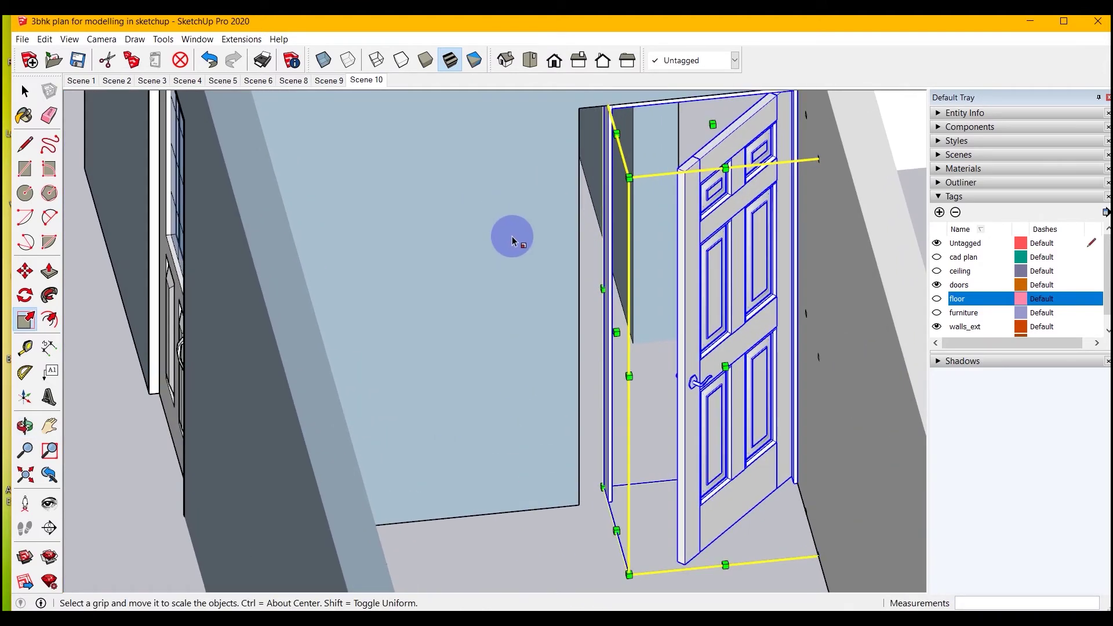
scroll(512, 244, "up", 1)
left_click_drag(628, 342, 588, 341)
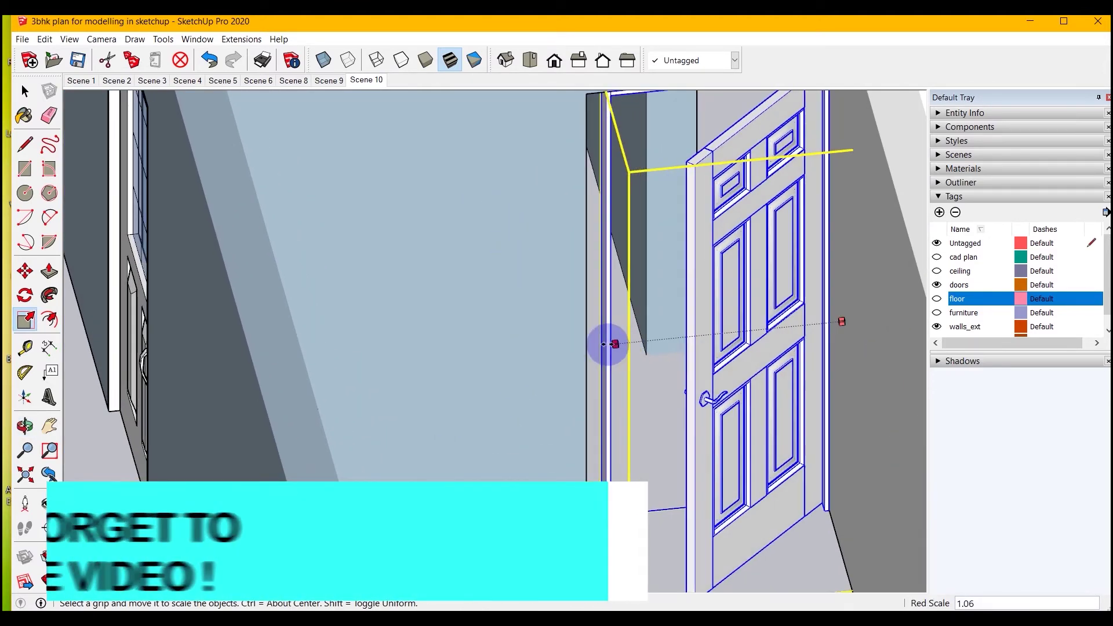
scroll(603, 397, "down", 3)
key("space")
mouse_move(599, 368)
middle_mouse_down()
mouse_move(626, 402)
mouse_move(534, 355)
mouse_move(460, 367)
middle_mouse_up()
middle_click_drag(688, 164, 601, 476)
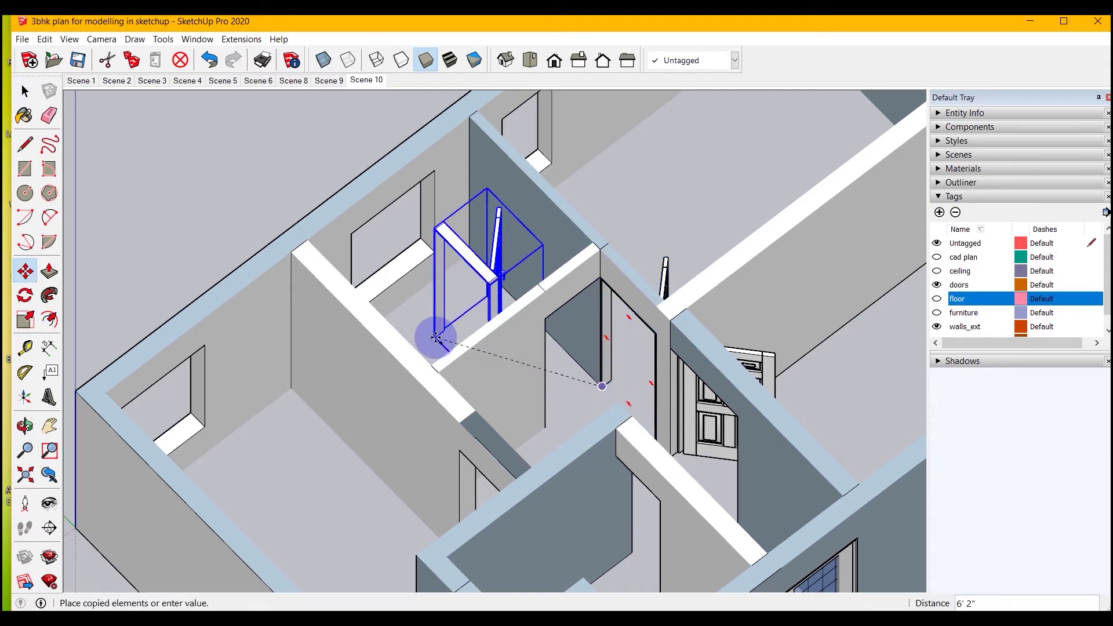
Check the door from a top-down view, then return to a perspective view
key("space")
mouse_move(434, 351)
middle_mouse_down()
mouse_move(465, 410)
mouse_move(467, 229)
middle_mouse_up()
scroll(467, 232, "up", 3)
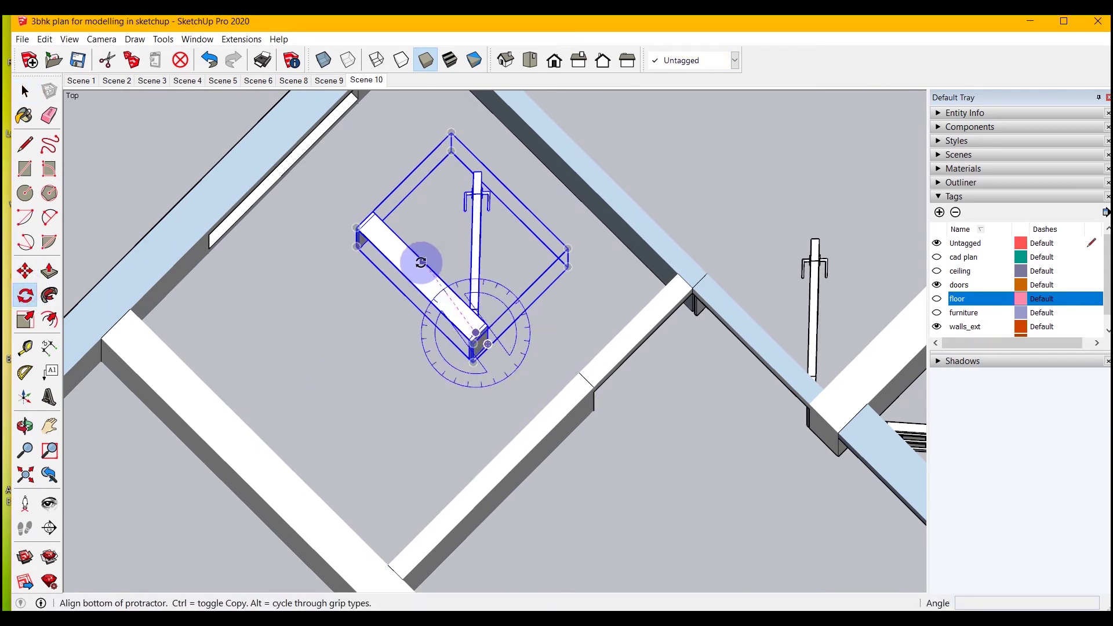
left_click(411, 263)
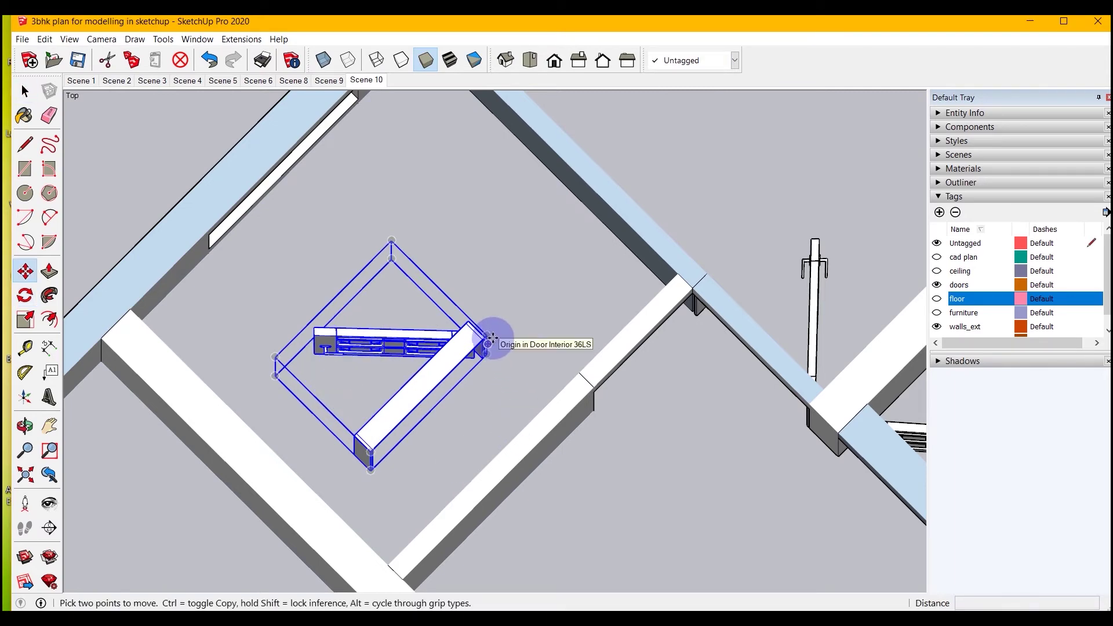
middle_click_drag(491, 337, 636, 285)
scroll(542, 261, "up", 3)
scroll(390, 266, "up", 3)
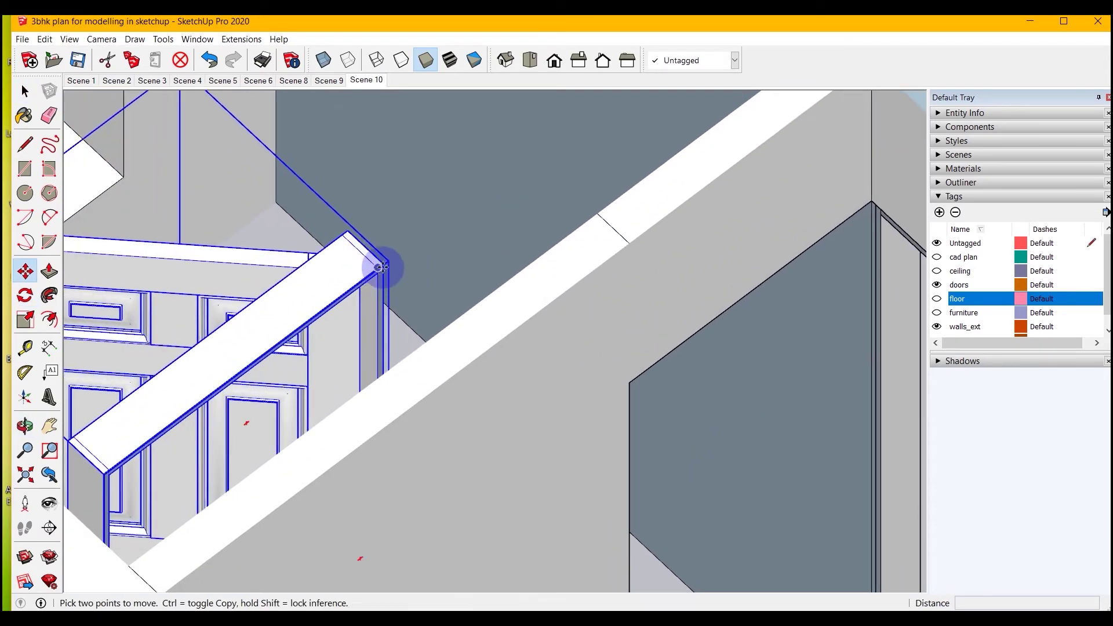
Move the interior door so its top corner snaps into the opening's corner
left_click(384, 267)
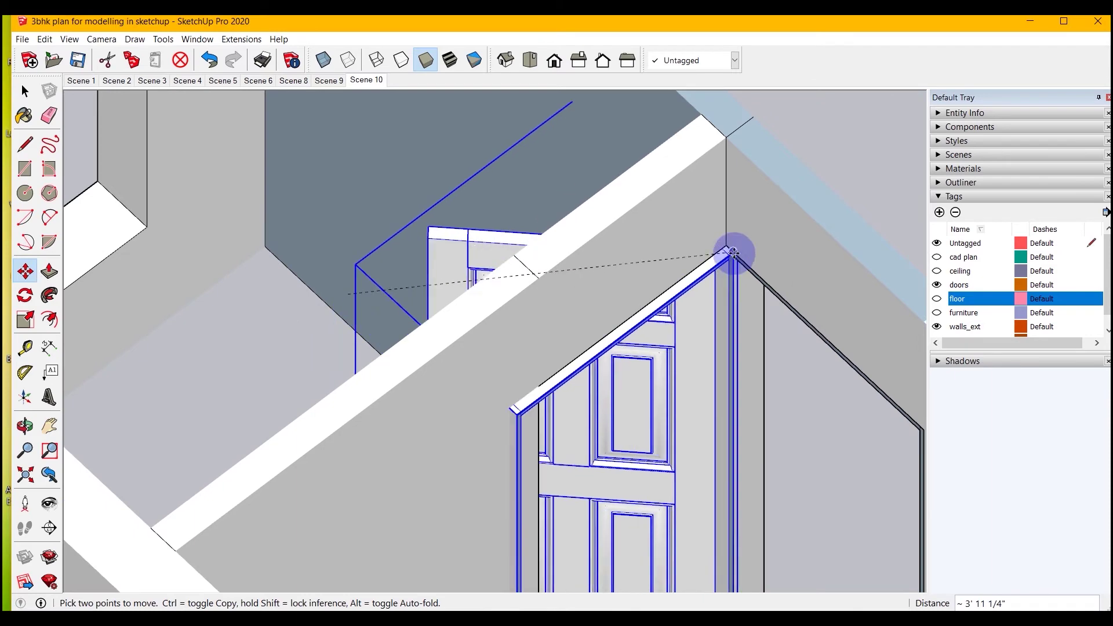
left_click(729, 255)
scroll(725, 258, "up", 3)
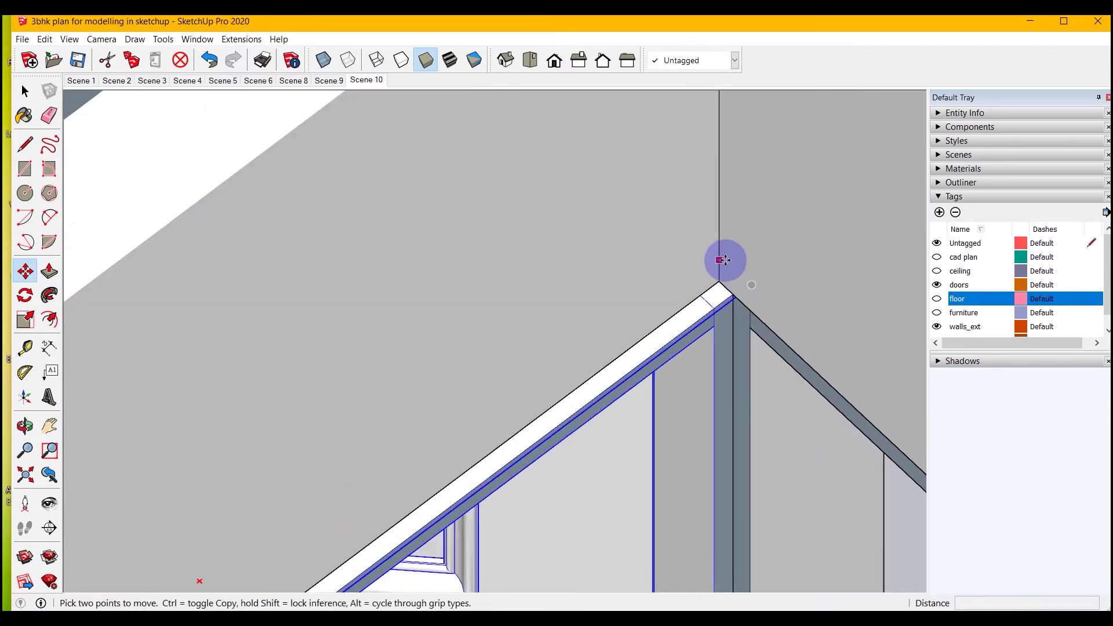
scroll(728, 266, "up", 1)
scroll(732, 310, "down", 2)
scroll(752, 311, "down", 3)
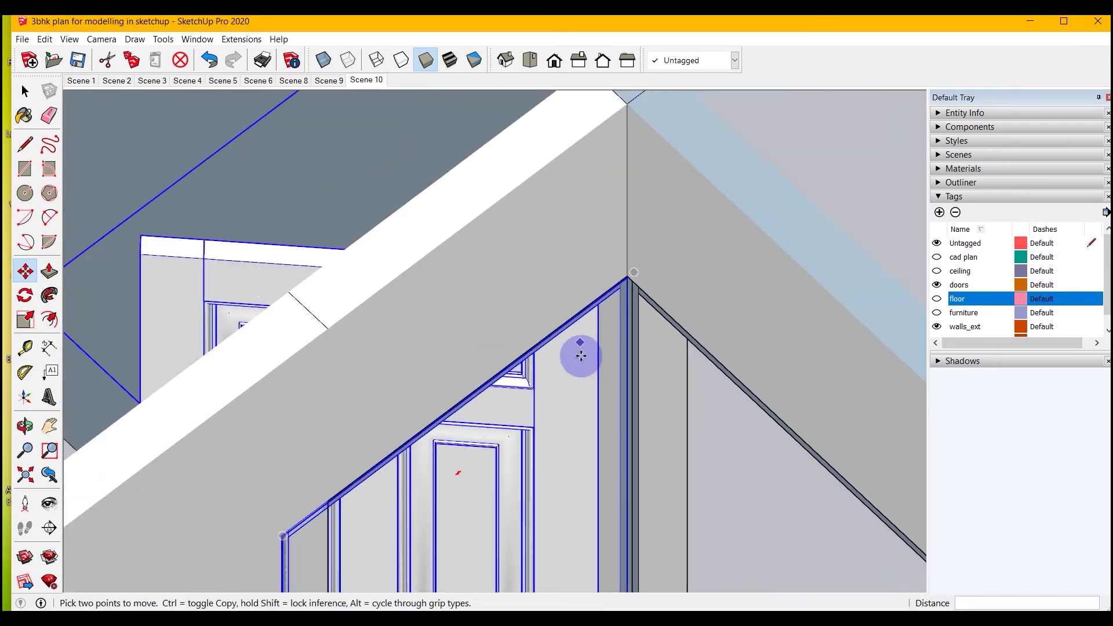
scroll(578, 356, "down", 3)
scroll(551, 241, "down", 1)
Orbit around the rooms and select the interior door group
left_click(24, 116)
left_click(25, 91)
left_click(349, 339)
scroll(510, 385, "down", 5)
mouse_move(509, 385)
middle_mouse_down()
mouse_move(305, 422)
mouse_move(203, 247)
middle_mouse_up()
scroll(666, 280, "up", 3)
mouse_move(666, 280)
middle_mouse_down()
mouse_move(670, 489)
mouse_move(802, 477)
middle_mouse_up()
scroll(488, 253, "up", 5)
scroll(489, 253, "up", 1)
left_click(486, 189)
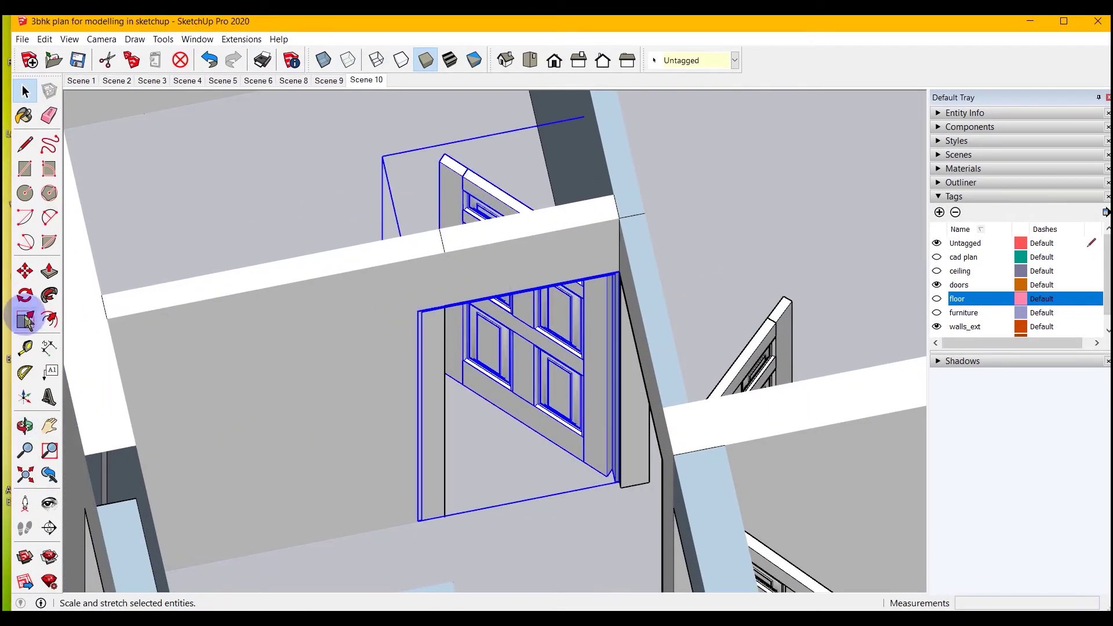
Narrow the second interior door copy to about 0.87 width, checking its fit in X-ray
left_click(328, 62)
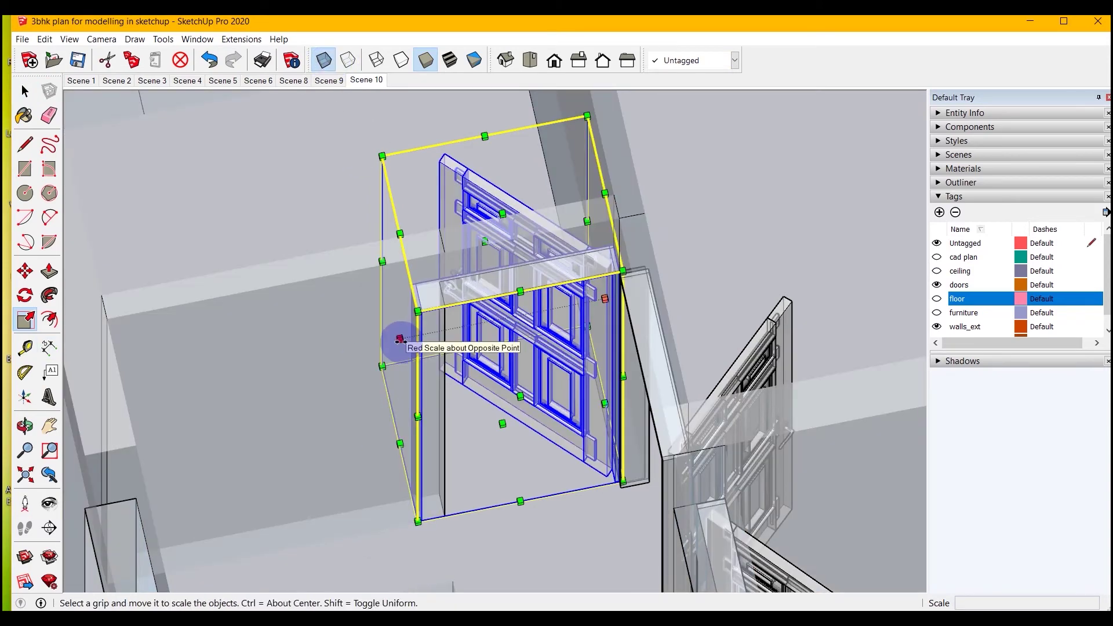
left_click_drag(400, 339, 432, 349)
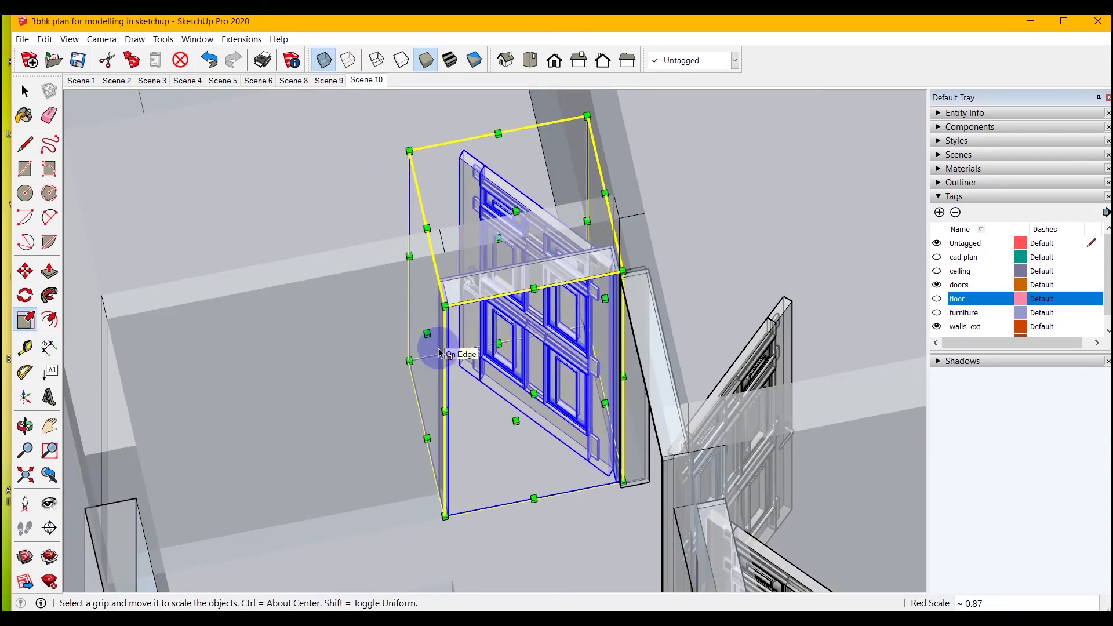
middle_click_drag(511, 491, 475, 406)
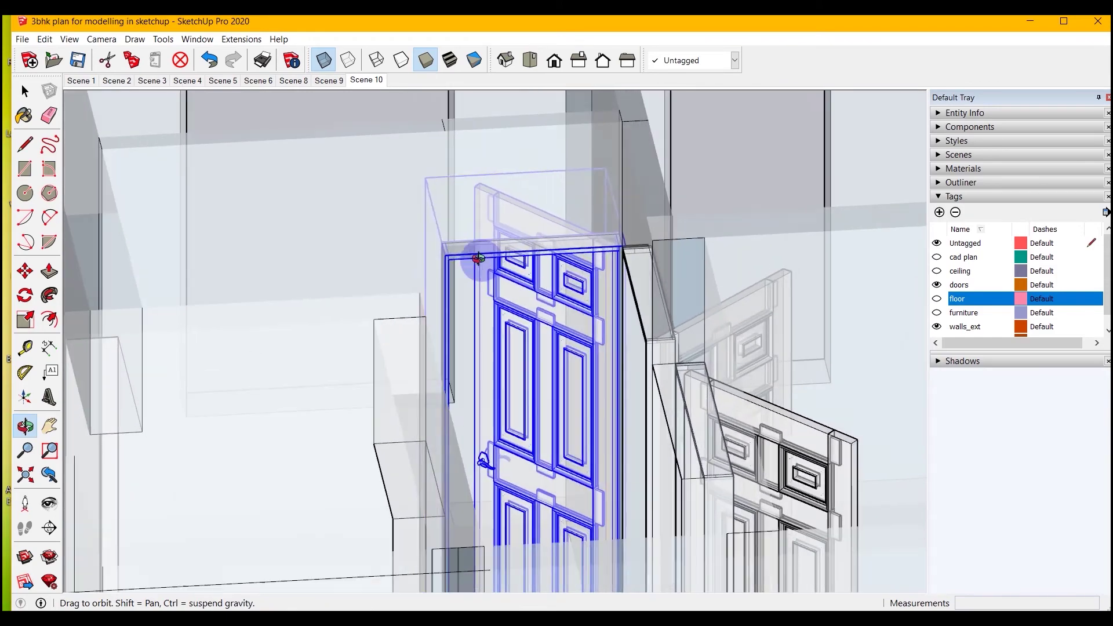
left_click(323, 60)
mouse_move(628, 348)
middle_mouse_down()
mouse_move(546, 289)
mouse_move(735, 447)
mouse_move(604, 268)
middle_mouse_up()
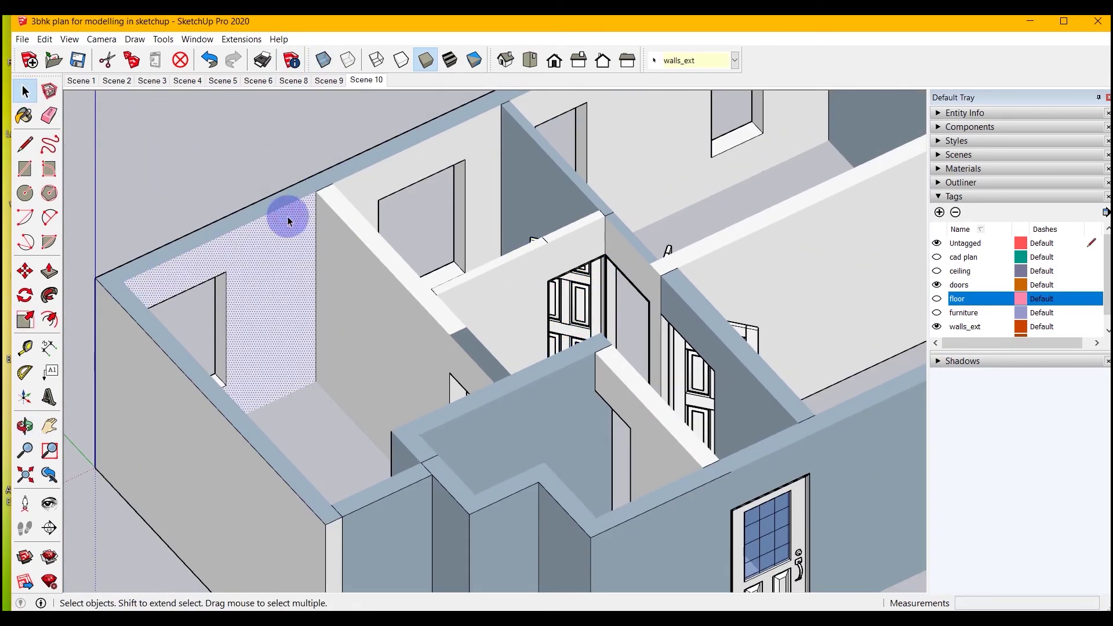
Select the dark six-pane window and move a copy into the upper-left wall opening
scroll(280, 210, "down", 5)
mouse_move(81, 335)
middle_mouse_down()
mouse_move(298, 203)
mouse_move(339, 428)
middle_mouse_up()
scroll(371, 452, "up", 5)
scroll(397, 463, "up", 1)
scroll(398, 455, "up", 1)
left_click(374, 434)
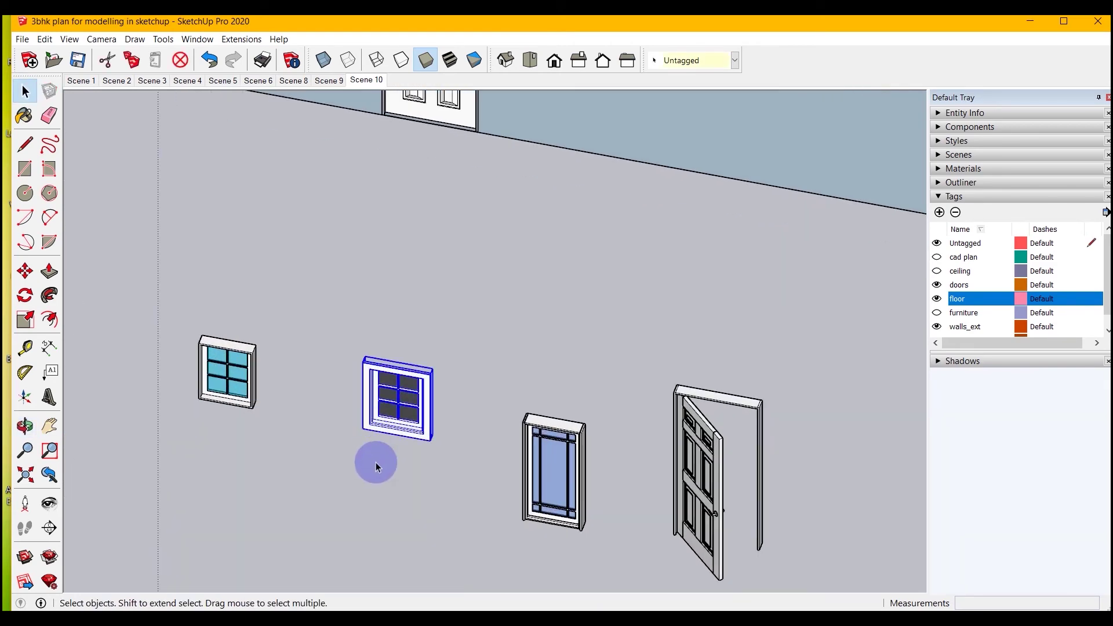
key("m")
Stretch the window copy vertically to 1.92 green scale to fill the opening
scroll(360, 571, "down", 5)
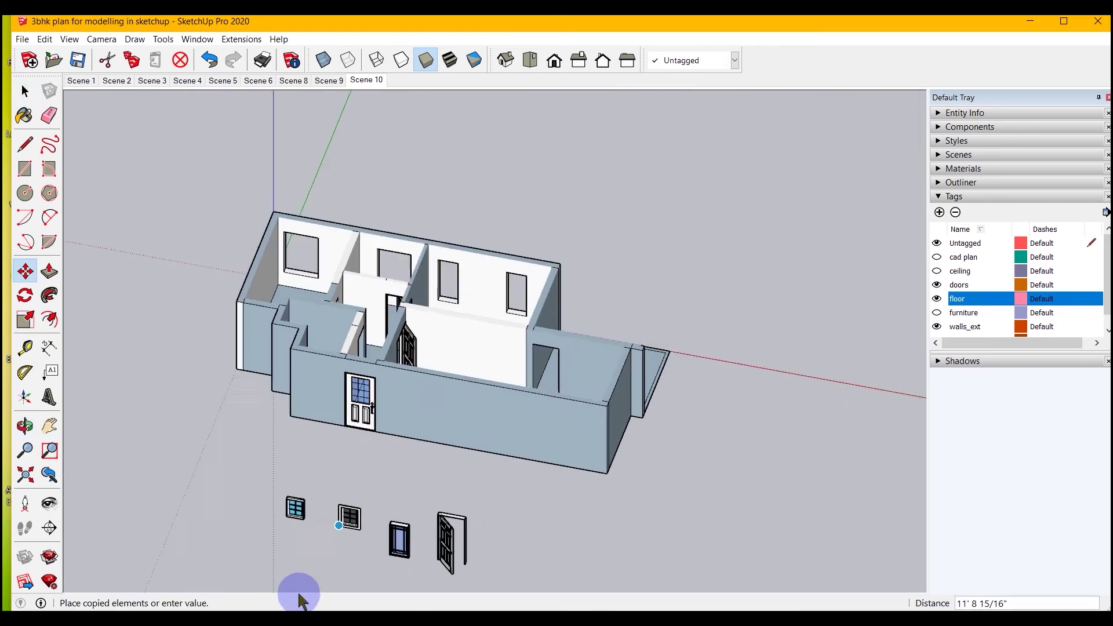
scroll(273, 249, "up", 5)
scroll(228, 293, "up", 3)
scroll(202, 300, "up", 1)
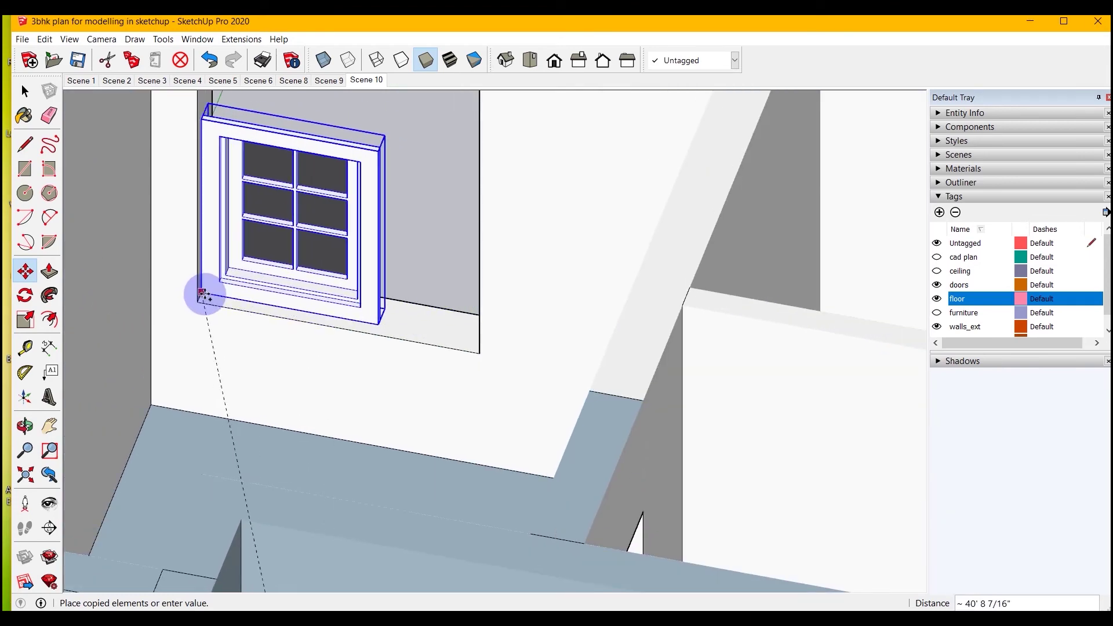
scroll(368, 399, "down", 2)
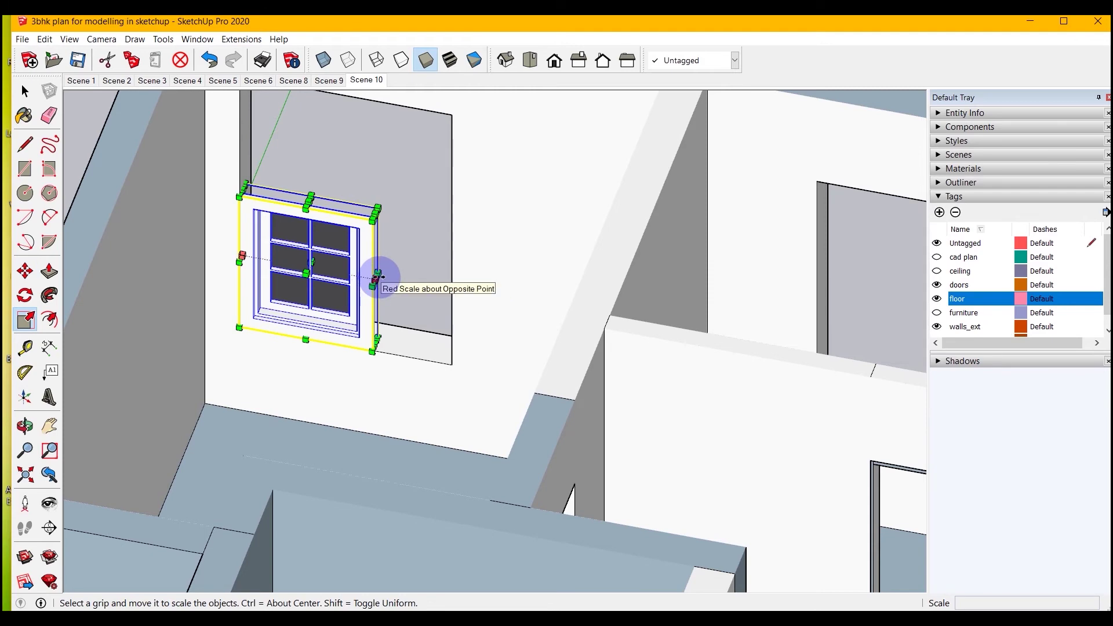
left_click_drag(349, 204, 363, 119)
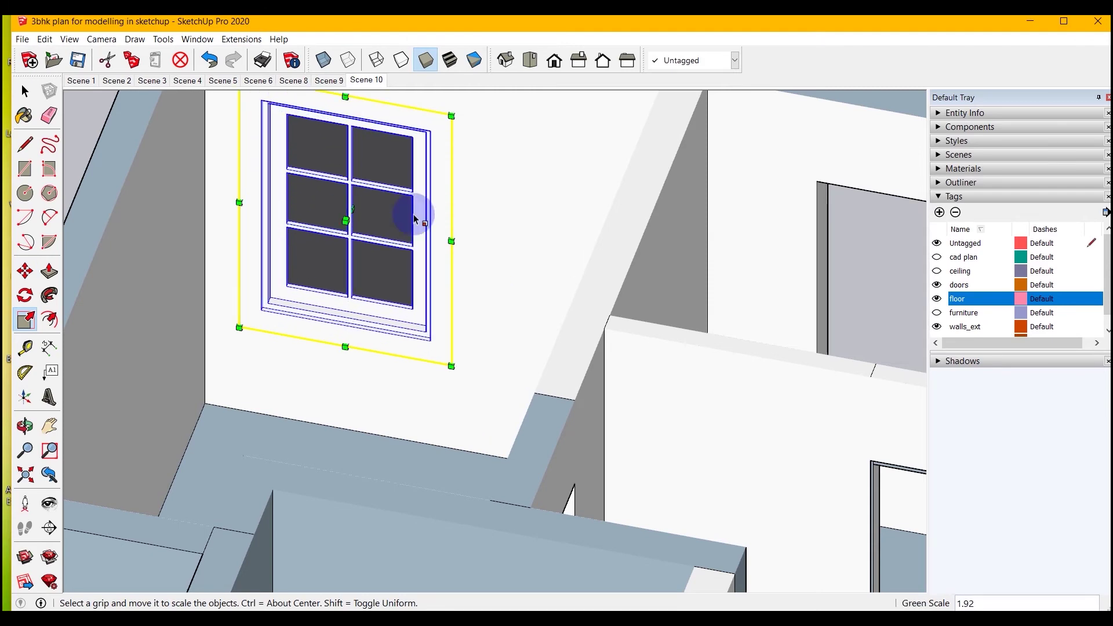
Orbit around the house exterior and interior to check the placed window
left_click(26, 92)
scroll(356, 361, "down", 4)
mouse_move(355, 361)
middle_mouse_down()
mouse_move(704, 373)
mouse_move(274, 294)
mouse_move(640, 383)
middle_mouse_up()
scroll(637, 360, "up", 3)
scroll(634, 322, "down", 3)
mouse_move(514, 390)
middle_mouse_down()
mouse_move(509, 428)
mouse_move(552, 451)
mouse_move(596, 410)
mouse_move(603, 447)
middle_mouse_up()
scroll(455, 541, "down", 3)
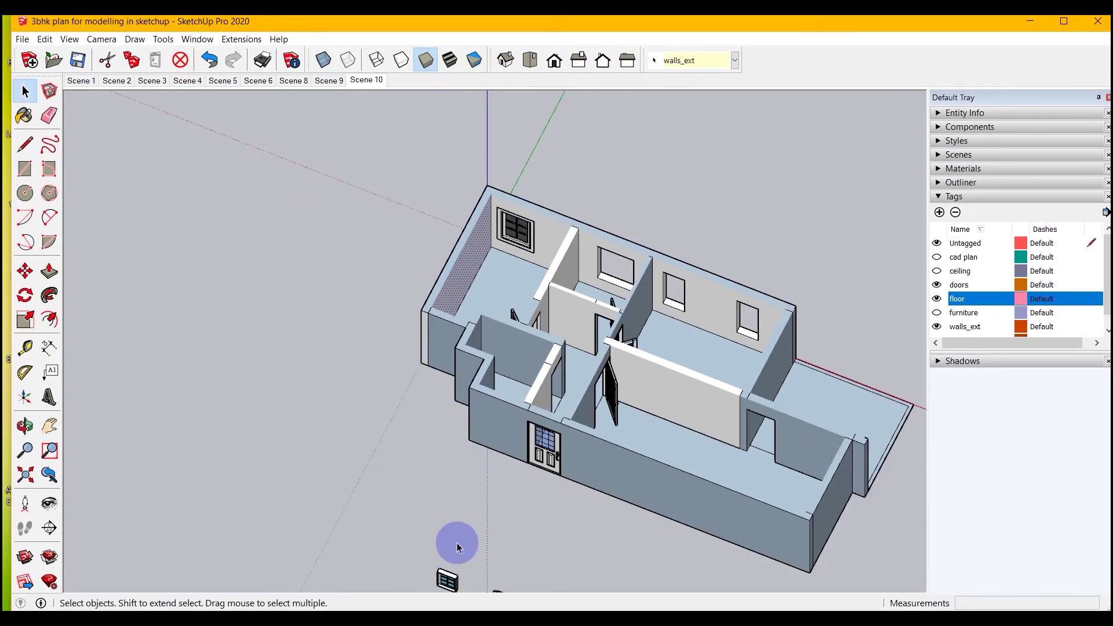
Place the copied blue six-pane window into the next back-wall opening
scroll(468, 583, "up", 2)
scroll(469, 582, "up", 3)
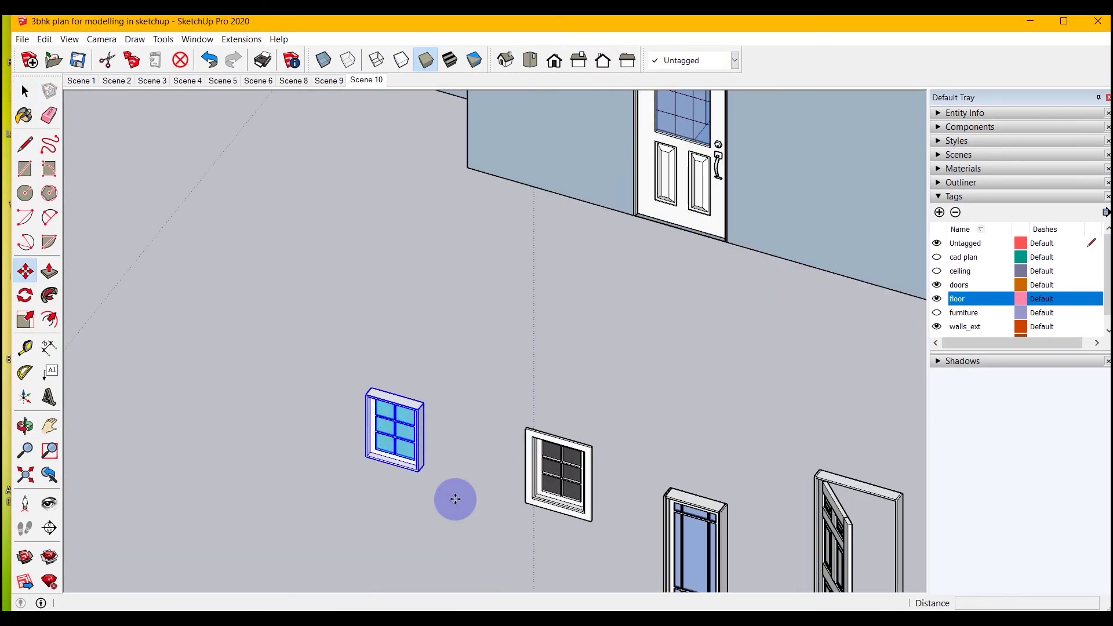
scroll(429, 310, "down", 5)
scroll(487, 241, "up", 2)
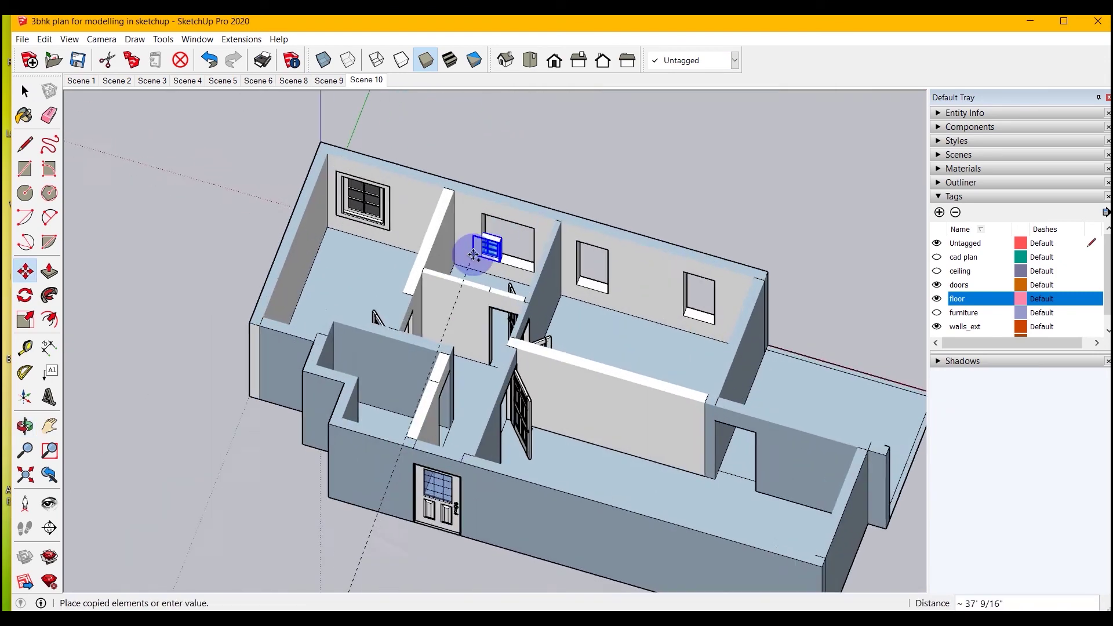
scroll(497, 241, "up", 3)
scroll(510, 293, "up", 2)
left_click(435, 280)
Scale the blue window to 2.00 blue and about 1.96 red to fill the opening
scroll(497, 321, "down", 3)
scroll(567, 342, "up", 4)
scroll(544, 346, "down", 2)
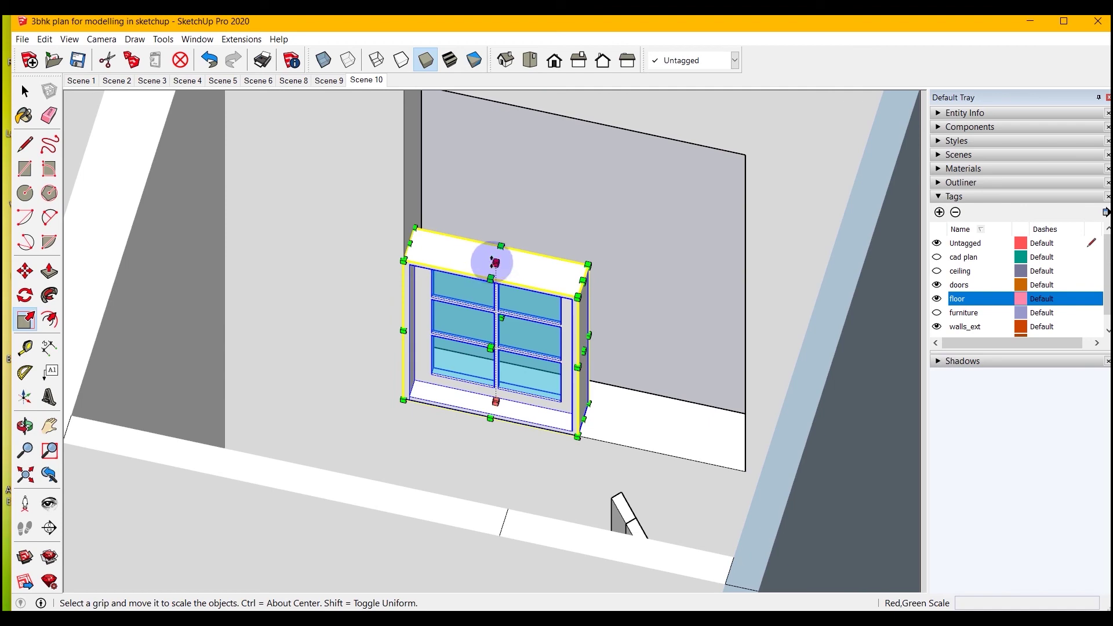
left_click_drag(494, 263, 504, 116)
left_click_drag(583, 262, 745, 291)
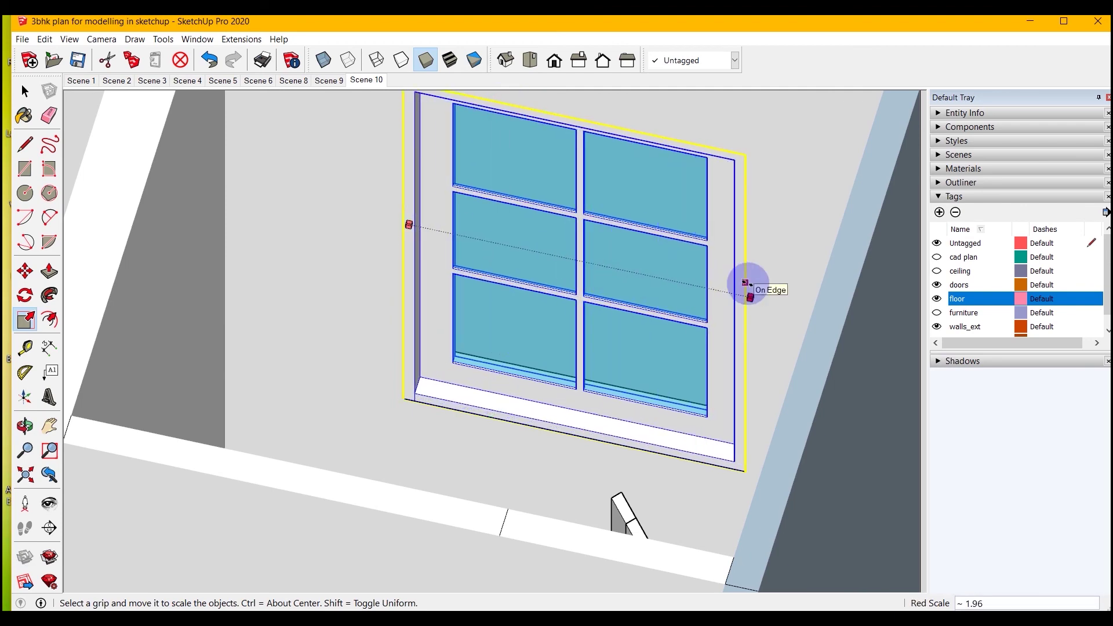
scroll(519, 320, "down", 3)
Orbit toward the window wall to inspect the enlarged blue window
key("o")
left_click_drag(396, 359, 597, 224)
key("space")
mouse_move(597, 224)
middle_mouse_down()
mouse_move(298, 378)
mouse_move(149, 368)
middle_mouse_up()
scroll(451, 336, "up", 2)
scroll(452, 336, "down", 5)
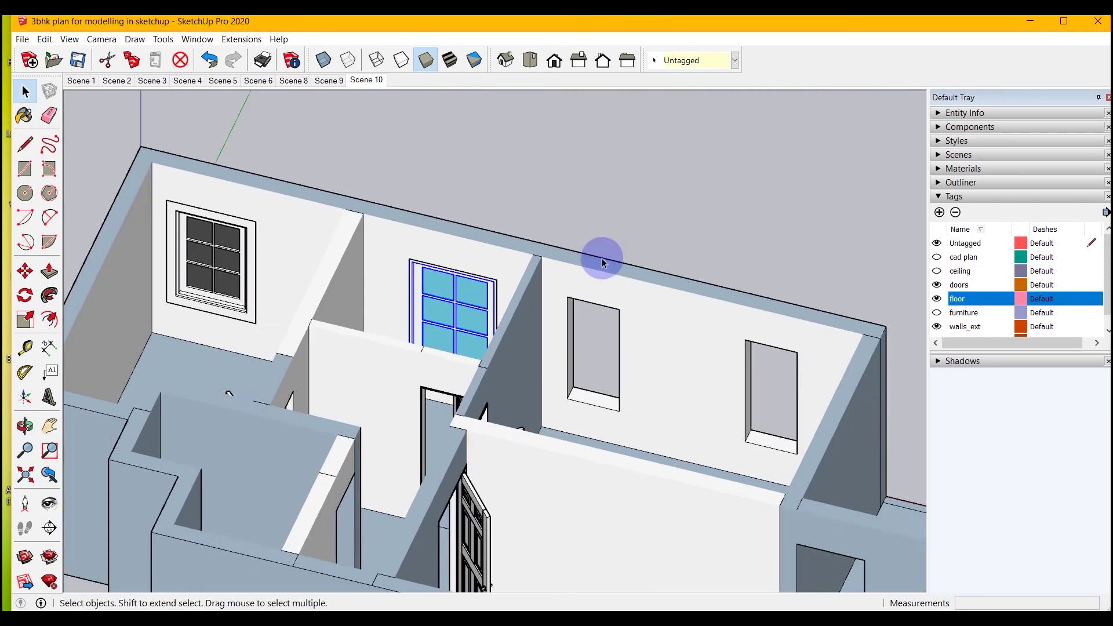
Select the tall blue-panel window among the loose components and begin copying it
middle_click_drag(599, 255, 467, 527)
scroll(467, 527, "up", 4)
left_click(521, 517)
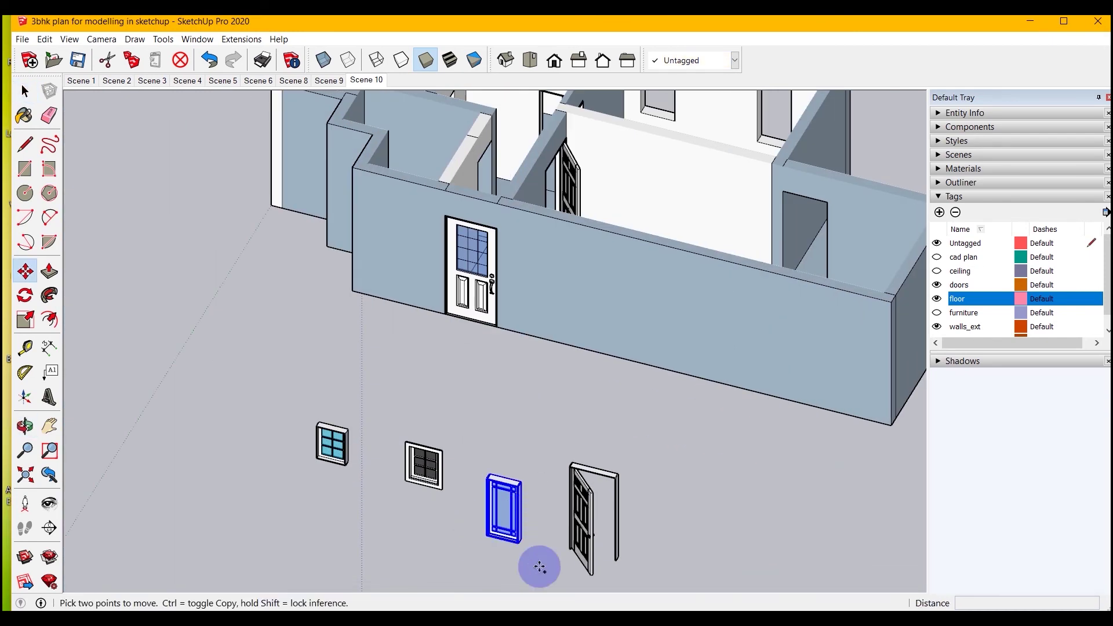
scroll(525, 530, "up", 4)
key("ctrl")
left_click(489, 520)
Drop the tall window copy into the interior wall opening
scroll(426, 556, "down", 4)
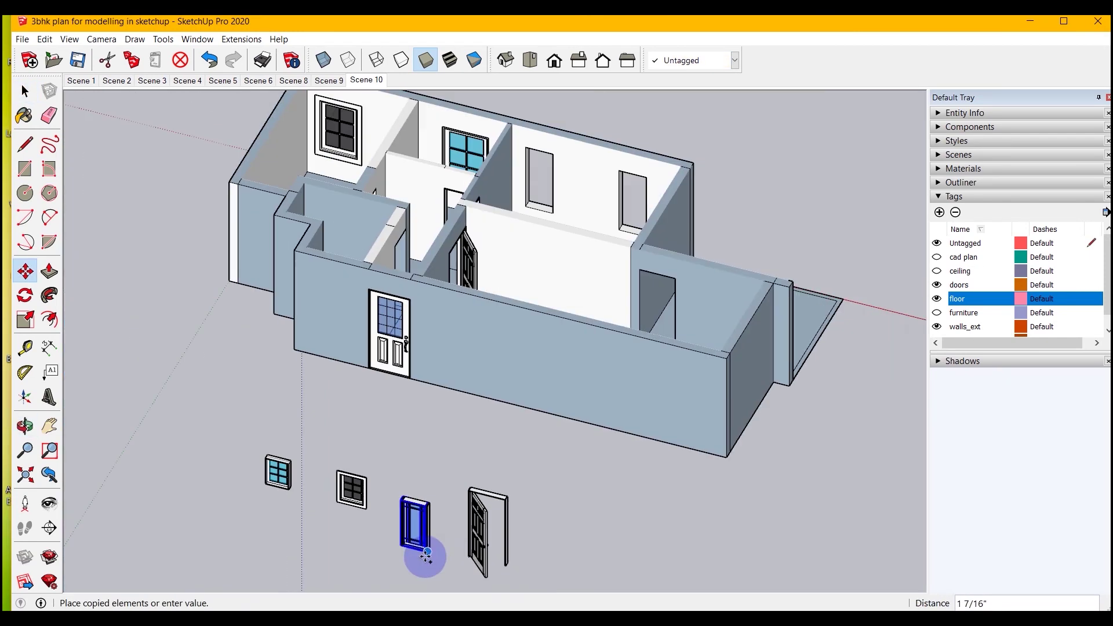
scroll(542, 168, "up", 5)
middle_click_drag(541, 169, 572, 315)
scroll(566, 487, "down", 2)
scroll(577, 326, "up", 2)
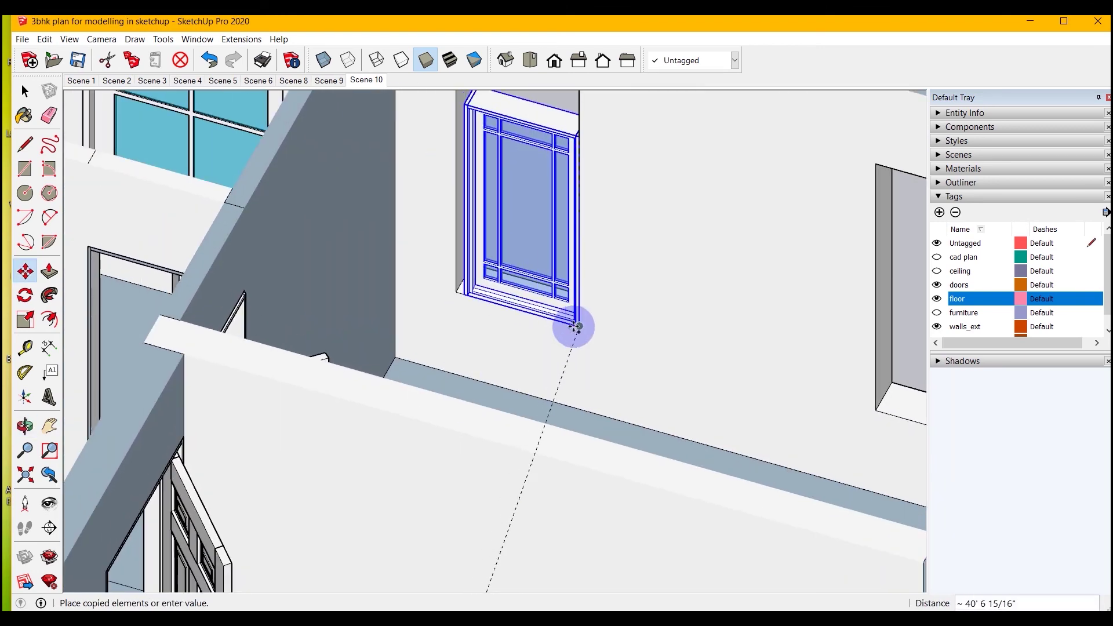
left_click(577, 326)
scroll(574, 513, "down", 2)
scroll(109, 235, "up", 3)
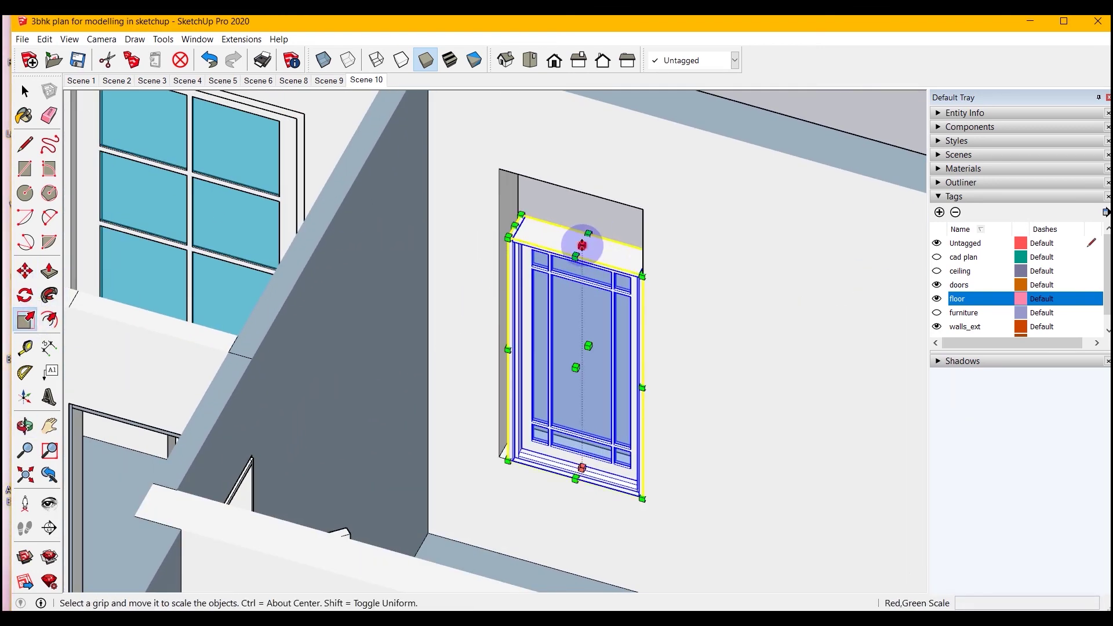
Check the scaled window's fit in the opening with X-ray on, then off
middle_click_drag(484, 376, 578, 398)
key("x")
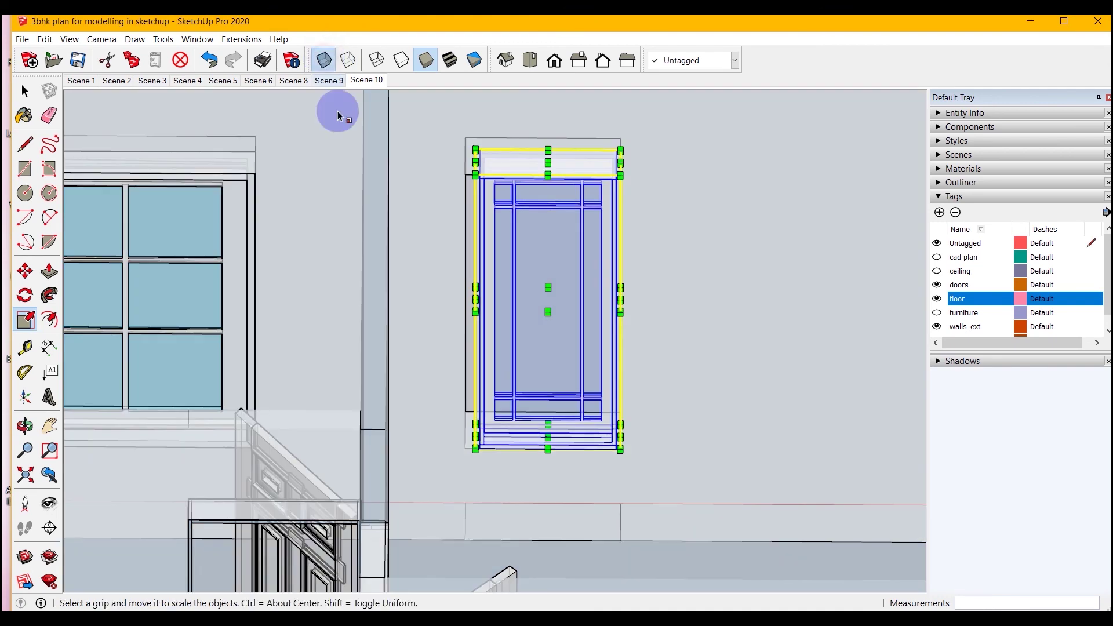
mouse_move(460, 281)
middle_mouse_down()
mouse_move(467, 260)
mouse_move(415, 326)
middle_mouse_up()
key("x")
mouse_move(246, 398)
middle_mouse_down()
mouse_move(481, 487)
mouse_move(524, 352)
middle_mouse_up()
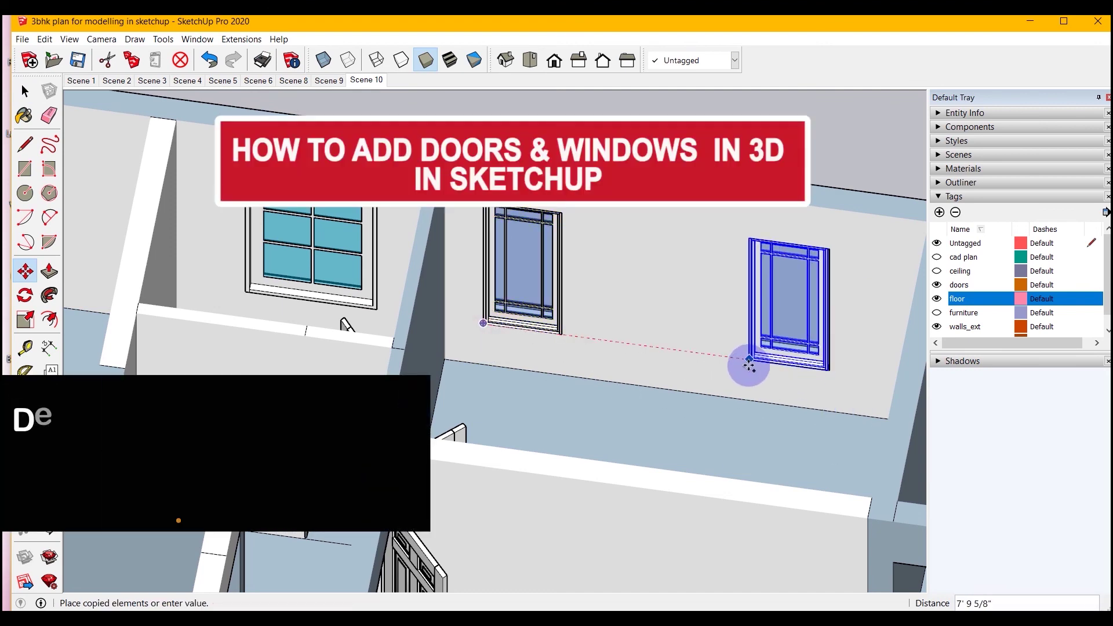
Orbit toward the window wall and start moving a second tall window copy sideways
mouse_move(754, 361)
middle_mouse_down()
mouse_move(778, 390)
mouse_move(884, 228)
mouse_move(601, 311)
middle_mouse_up()
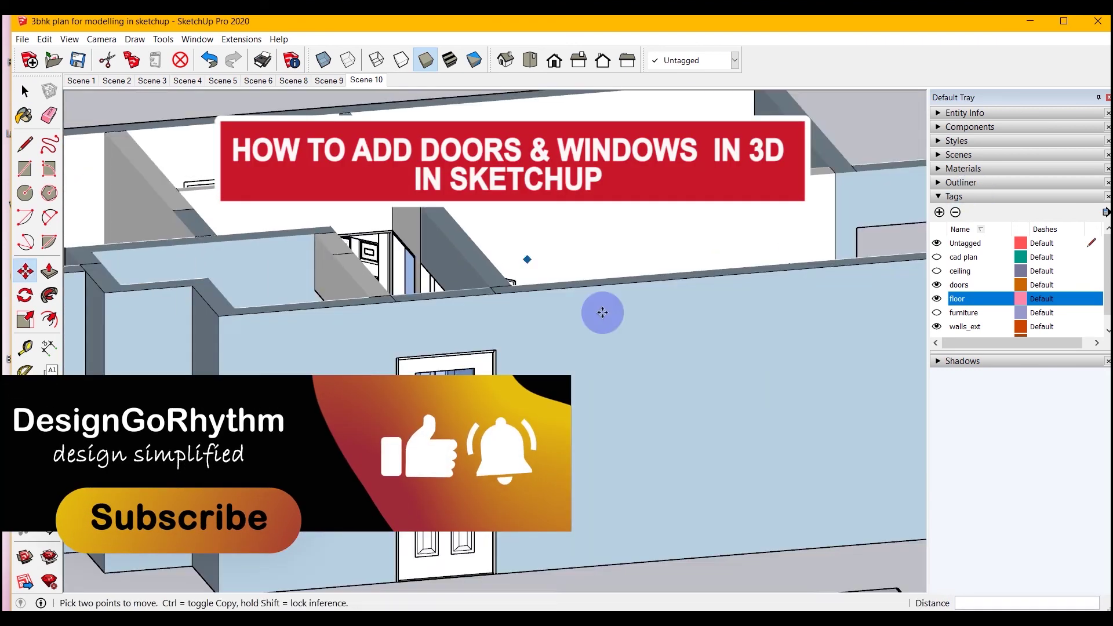
key("m")
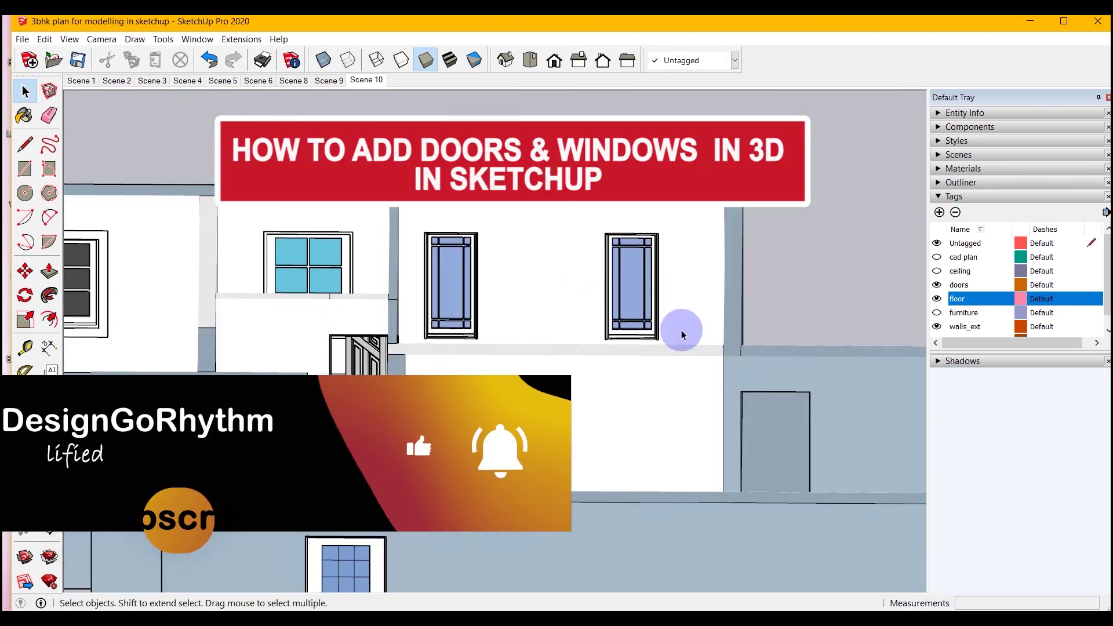